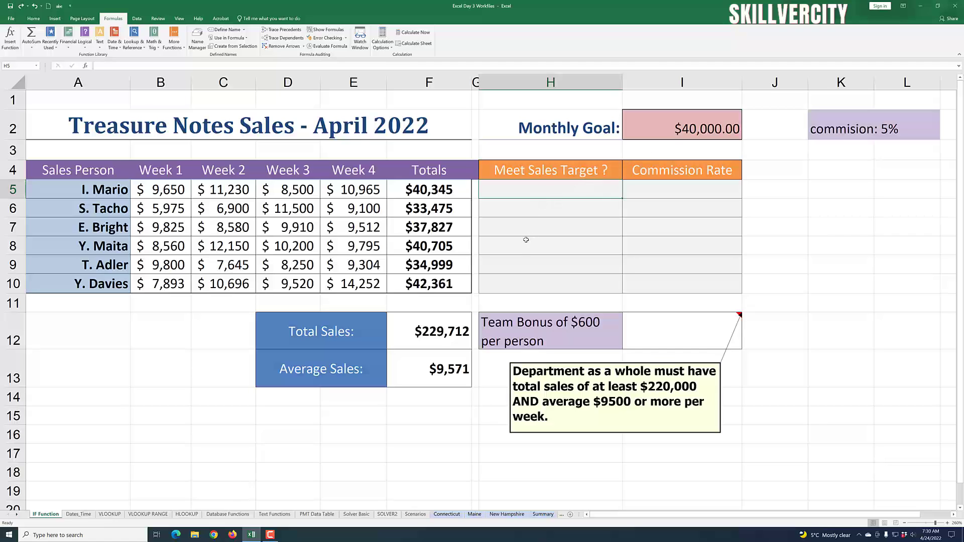
left_click(540, 213)
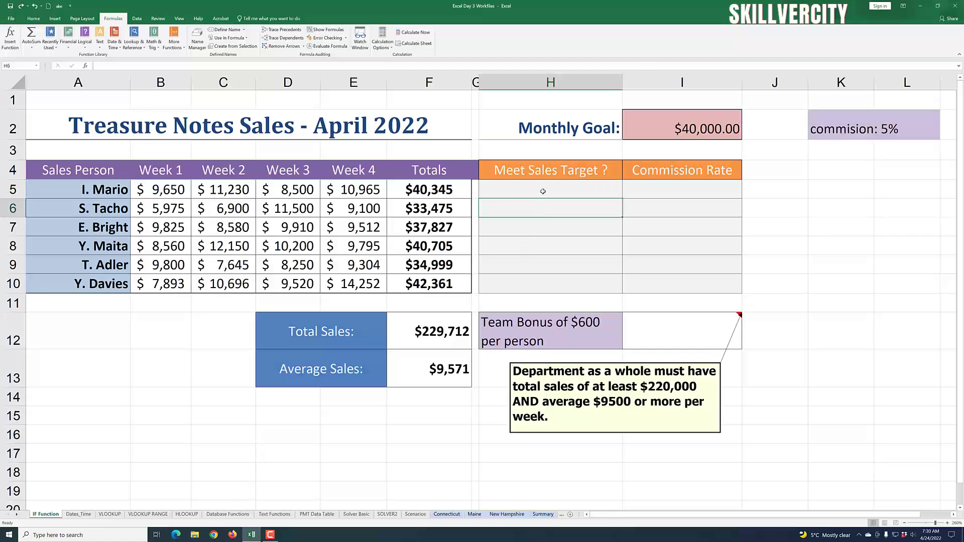
left_click(543, 188)
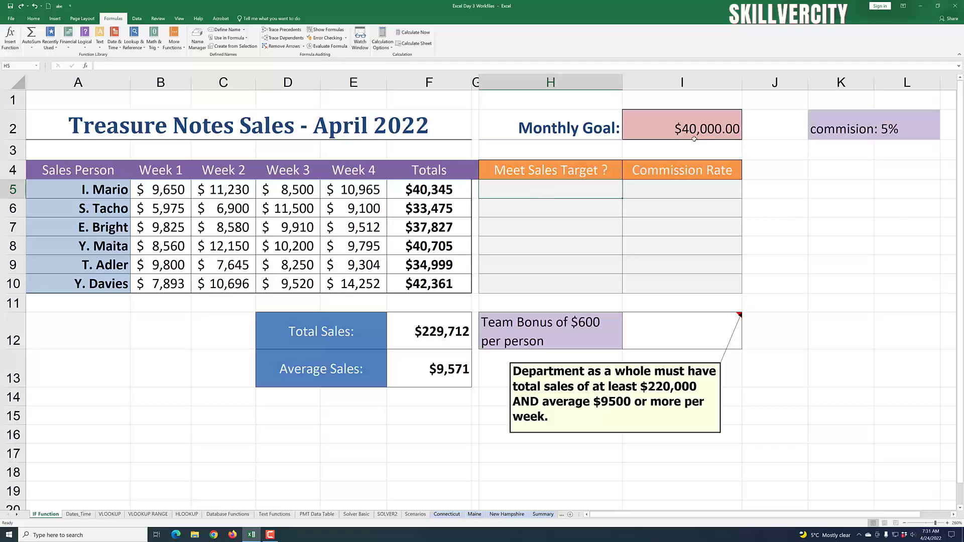
left_click(522, 201)
left_click(514, 193)
left_click(535, 220)
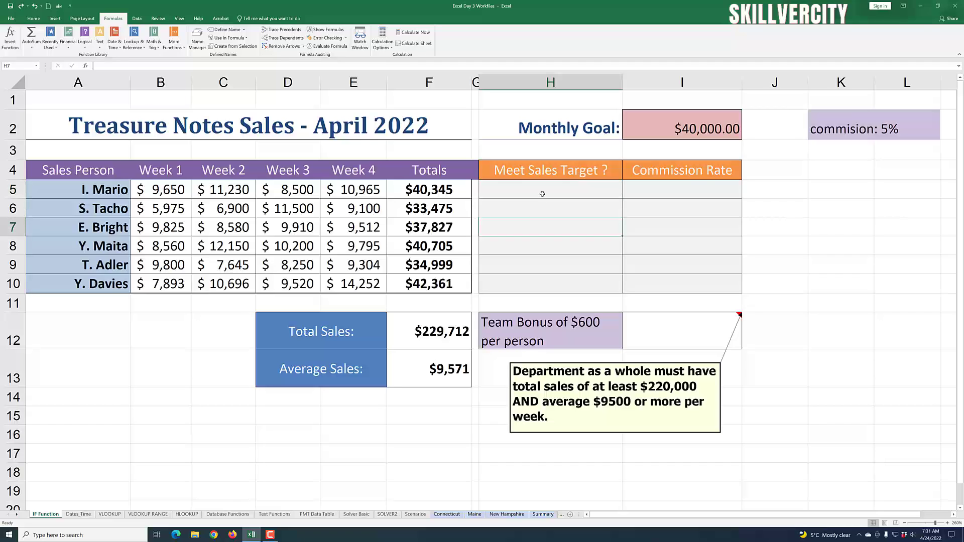
Start an IF function in H5 and move its arguments dialog clear of the Totals column and the monthly goal
left_click(542, 194)
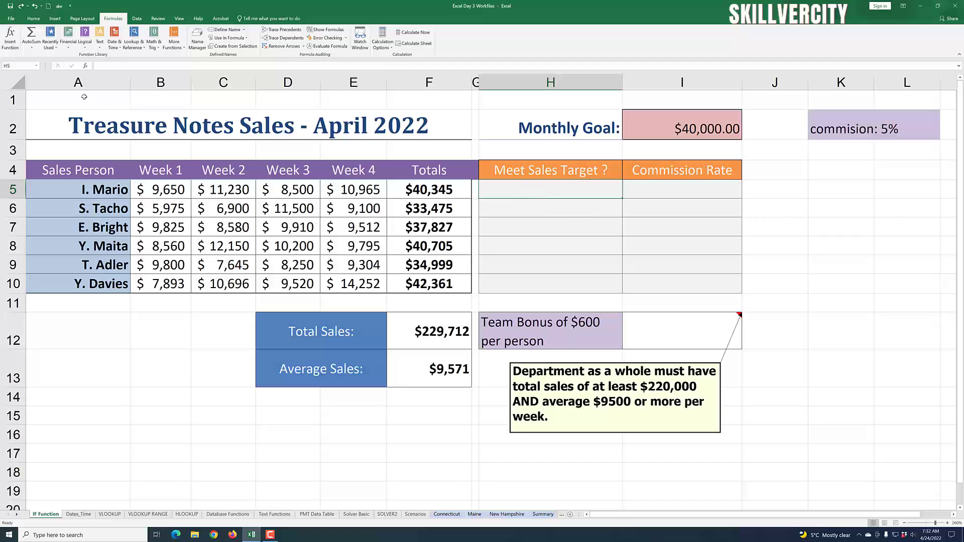
left_click(10, 38)
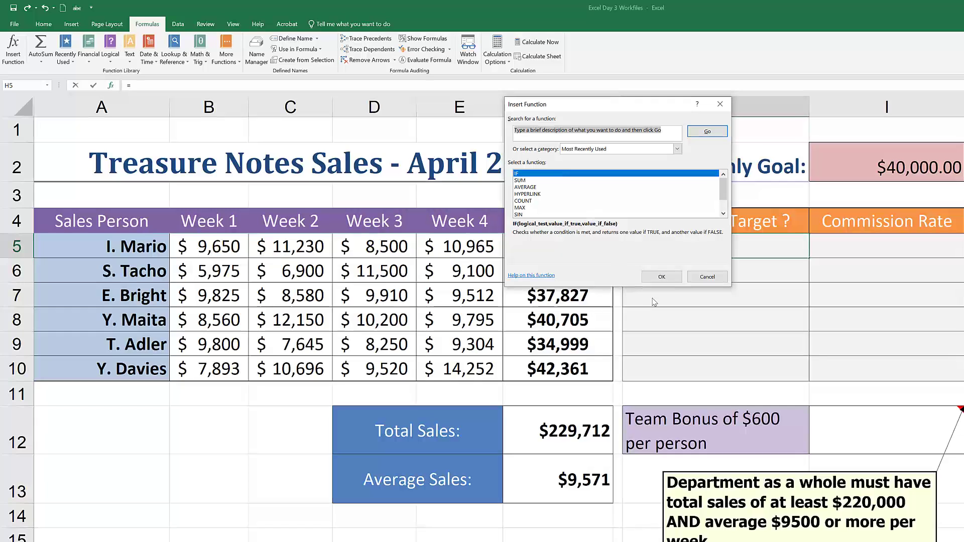
left_click(516, 214)
left_click(671, 278)
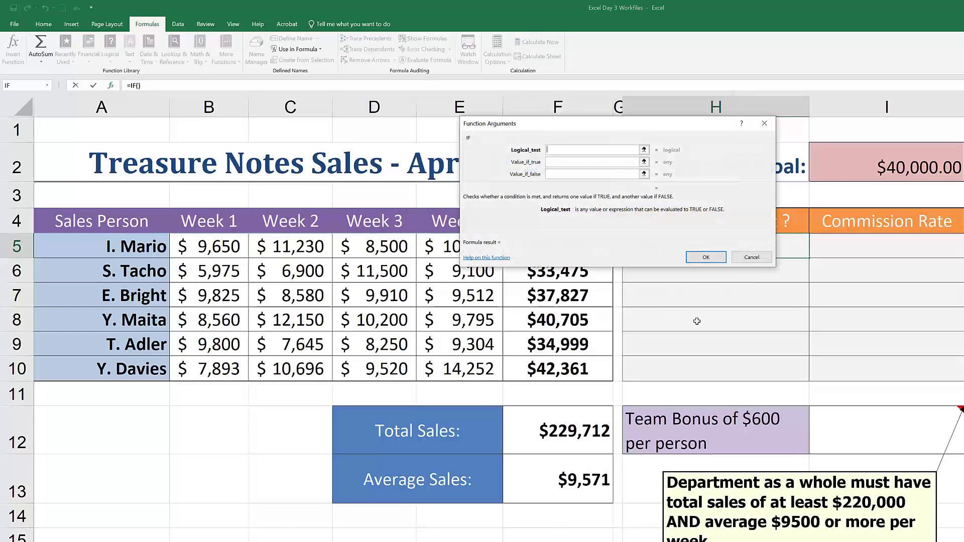
left_click_drag(598, 129, 732, 190)
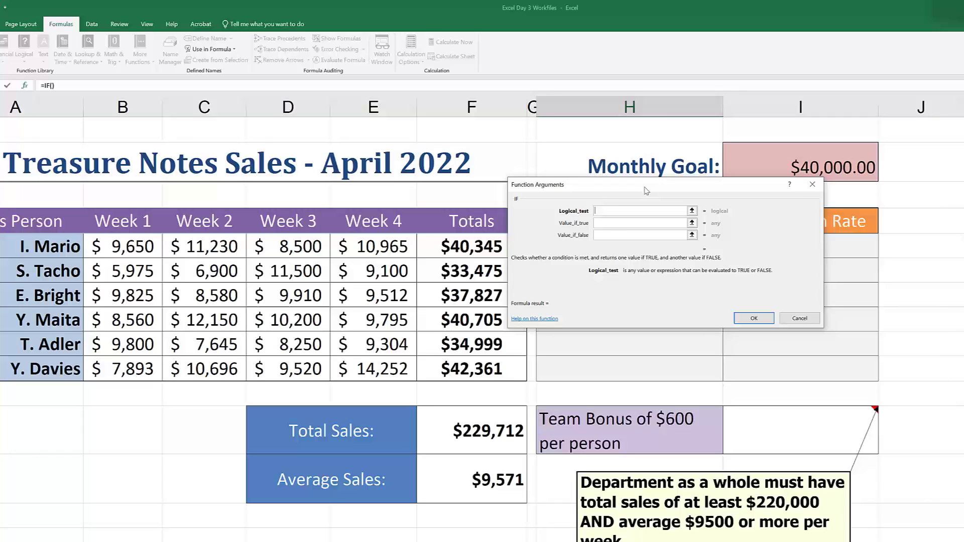
left_click_drag(646, 190, 828, 146)
left_click_drag(761, 146, 783, 214)
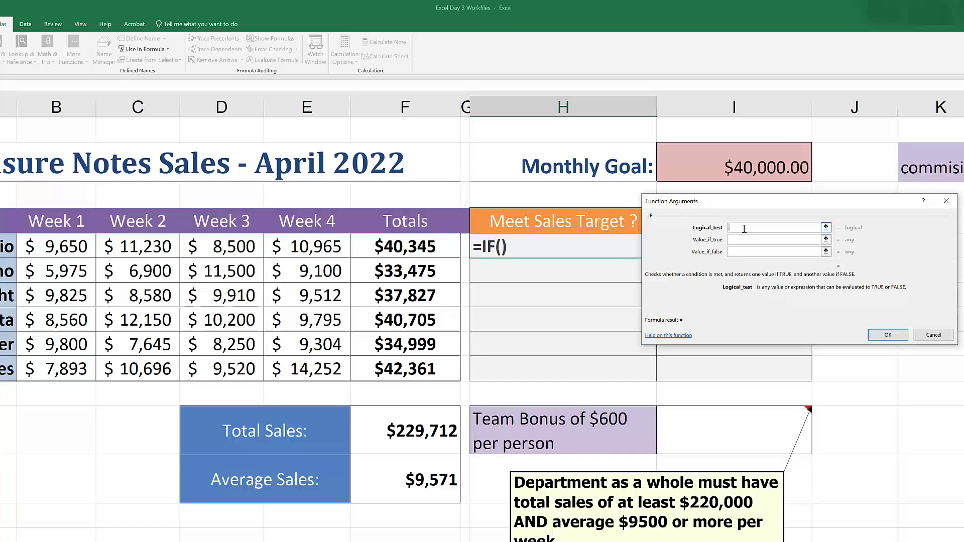
Set the IF function's logical test to F5>=I2, comparing the first salesperson's total with the monthly goal
left_click(409, 249)
type(">=")
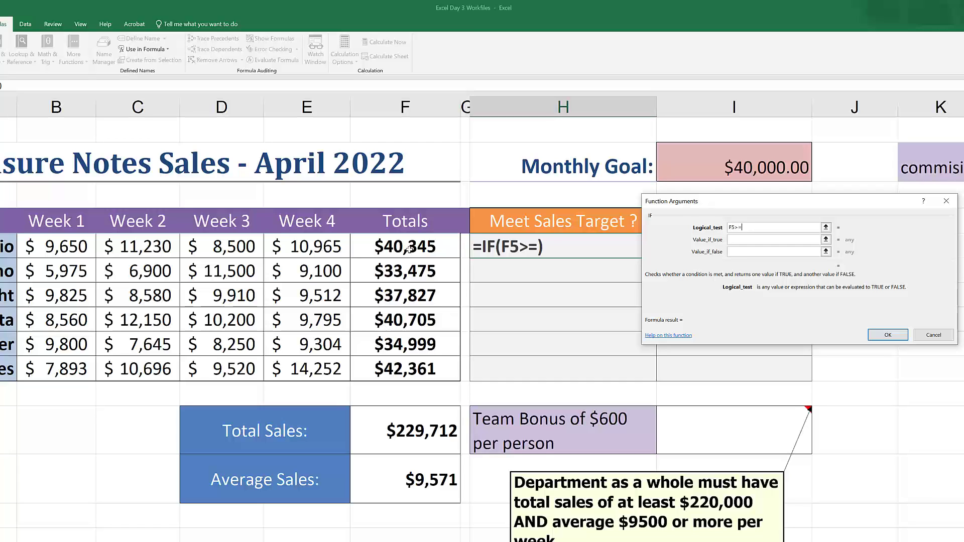
left_click(746, 167)
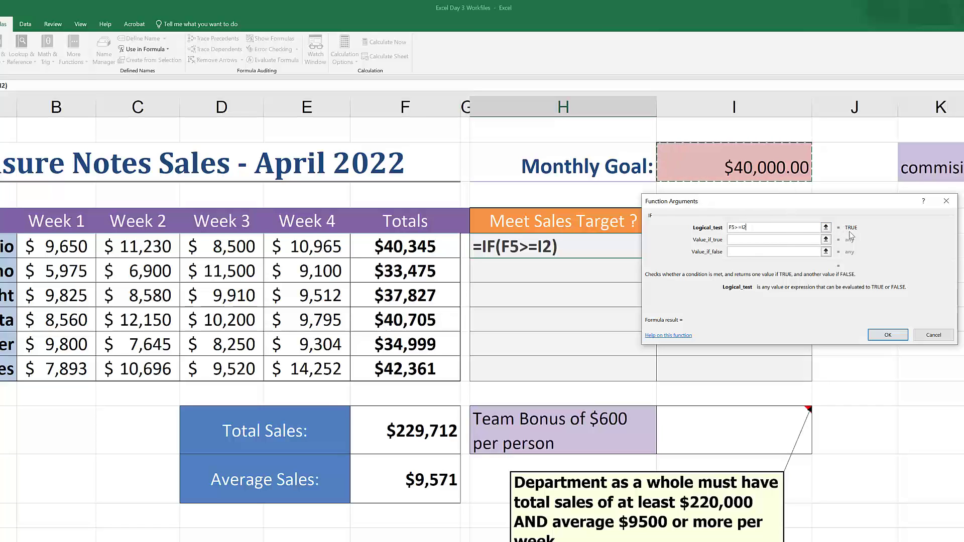
Return "Yes" when the test is true and 0 when it is false, and insert the IF formula in H5
left_click(736, 241)
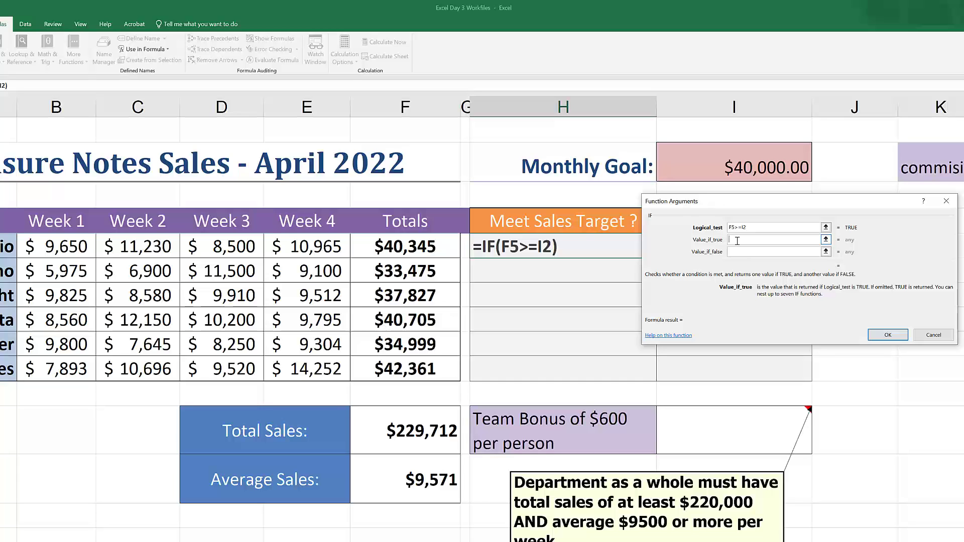
type("\"Yes")
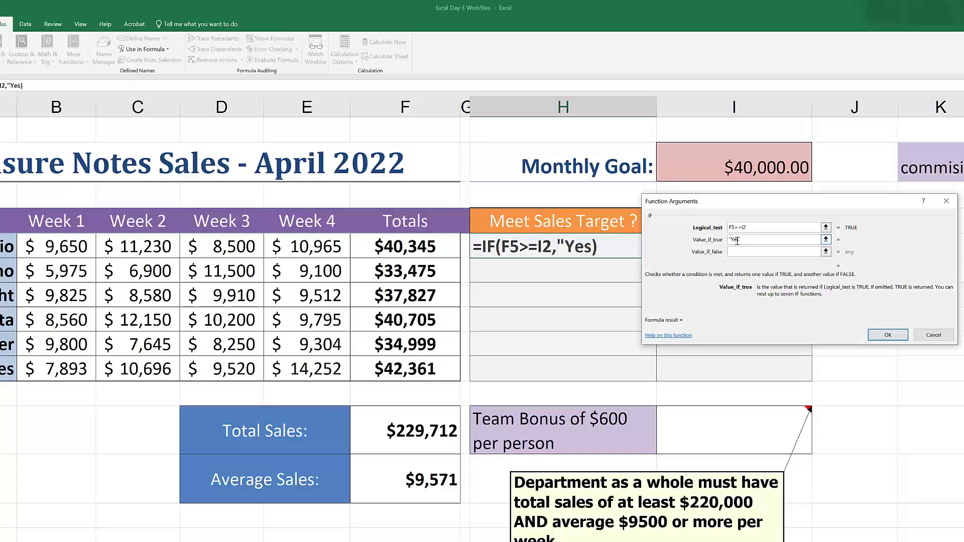
type("\"")
left_click(739, 251)
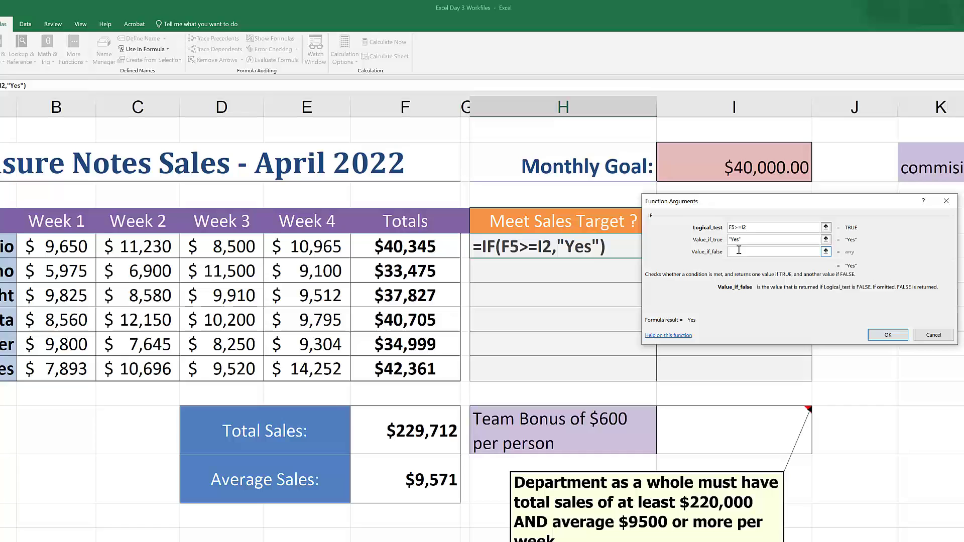
type("0")
left_click(748, 242)
left_click(741, 254)
left_click(887, 335)
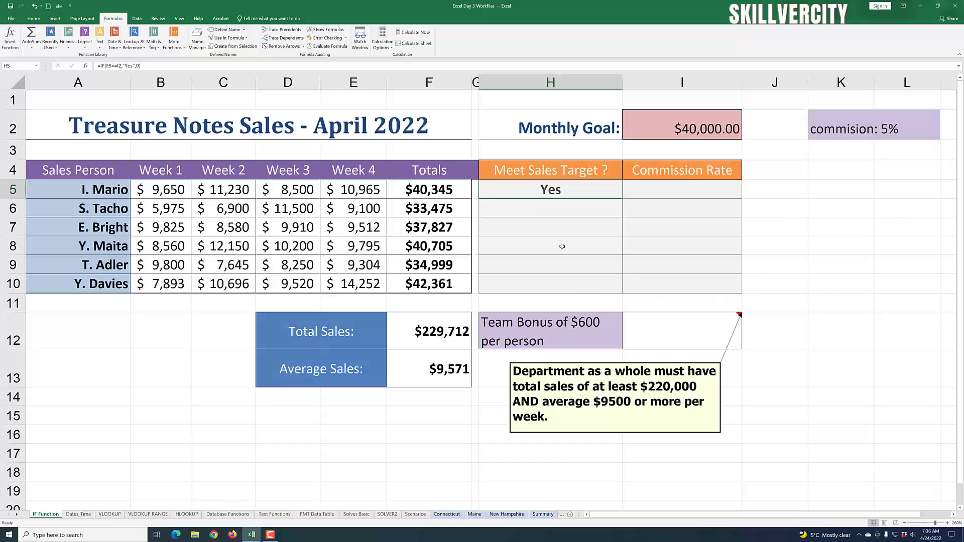
Fill the IF formula from H5 down to H10 in the Meet Sales Target column
left_click(563, 233)
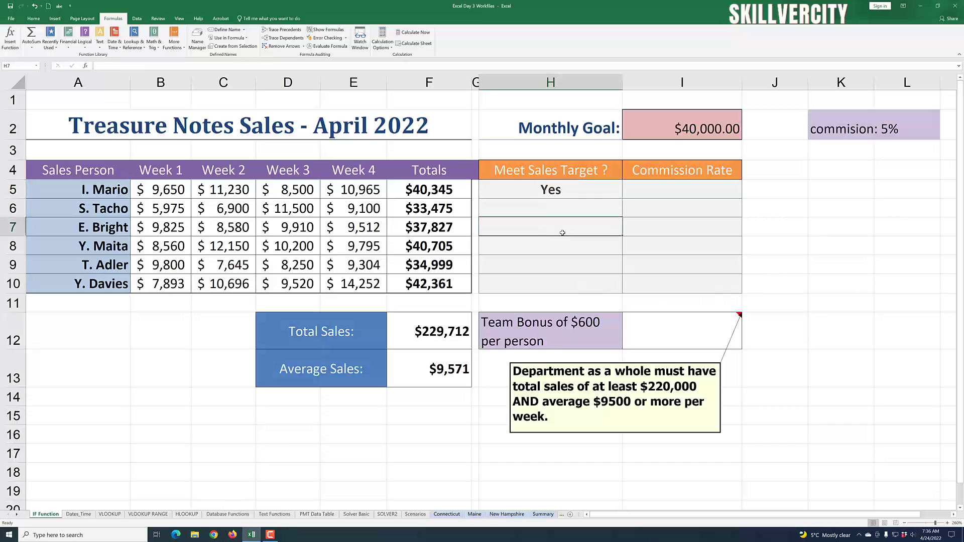
left_click(535, 193)
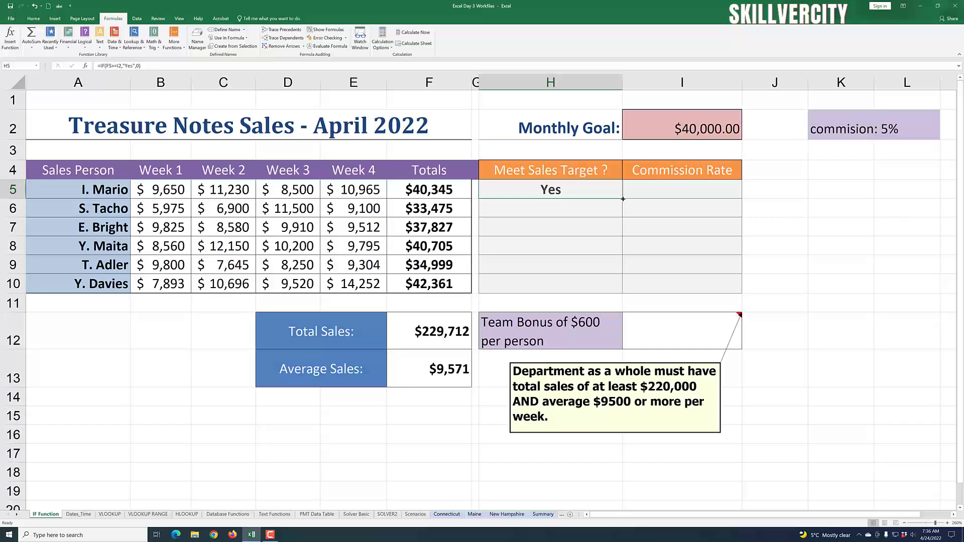
left_click_drag(623, 199, 613, 290)
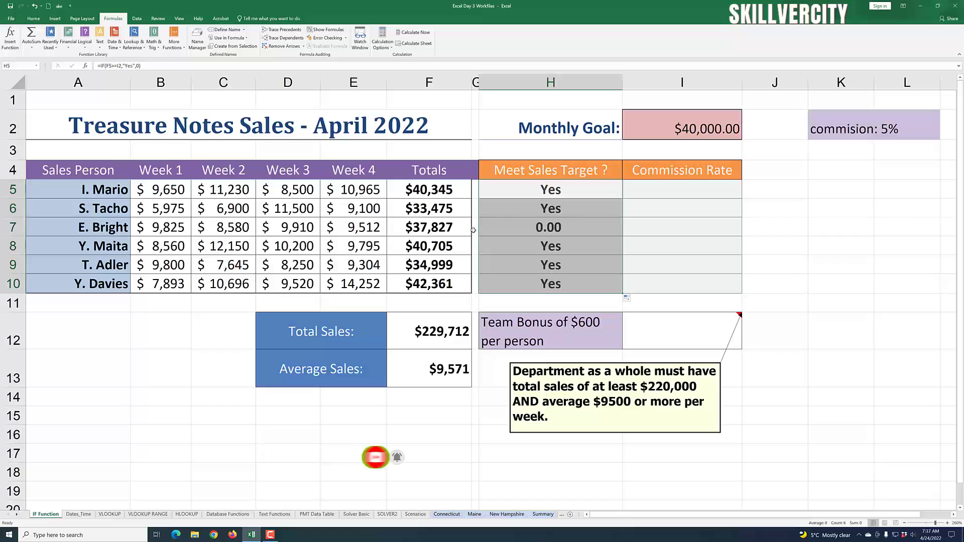
Inspect the total in F6 and compare the IF formulas in H5, H6 and H7 for shifted cell references
left_click(421, 213)
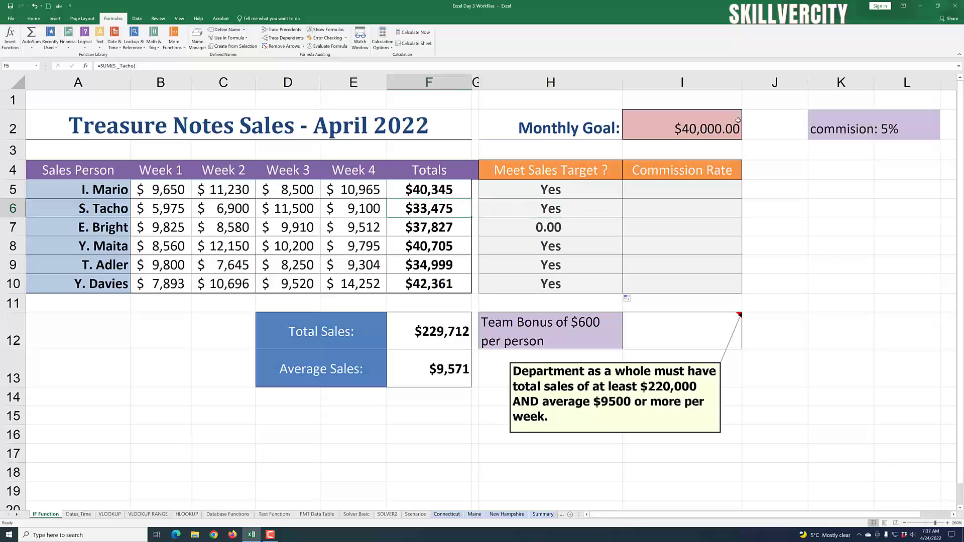
left_click(578, 213)
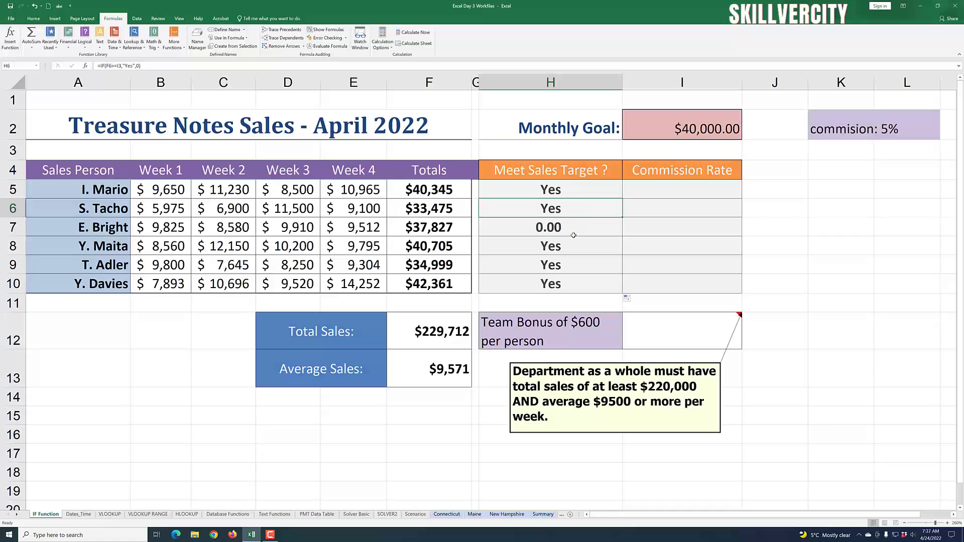
left_click(563, 192)
left_click(581, 227)
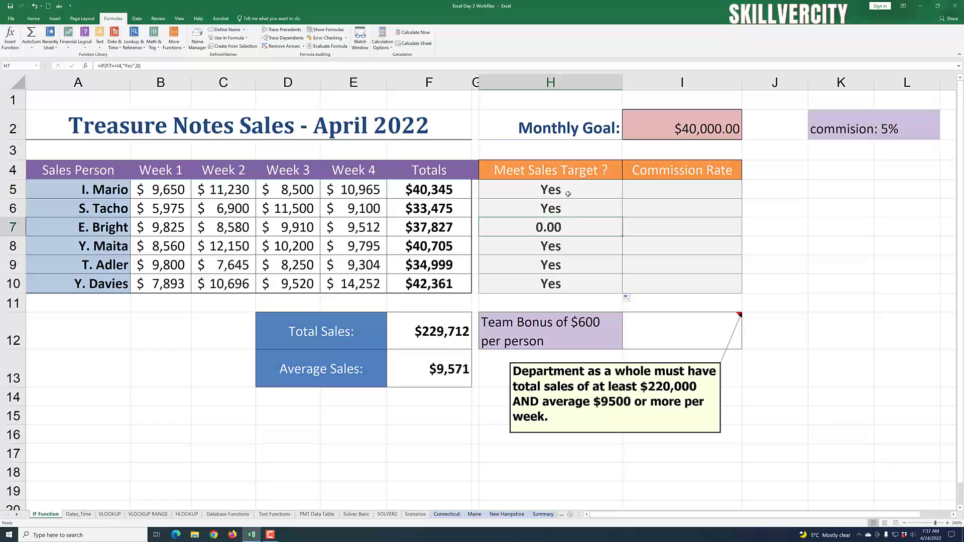
Trace the precedents of H5, H6 and H7 to see which cells each formula uses, and remove the arrows
left_click(567, 188)
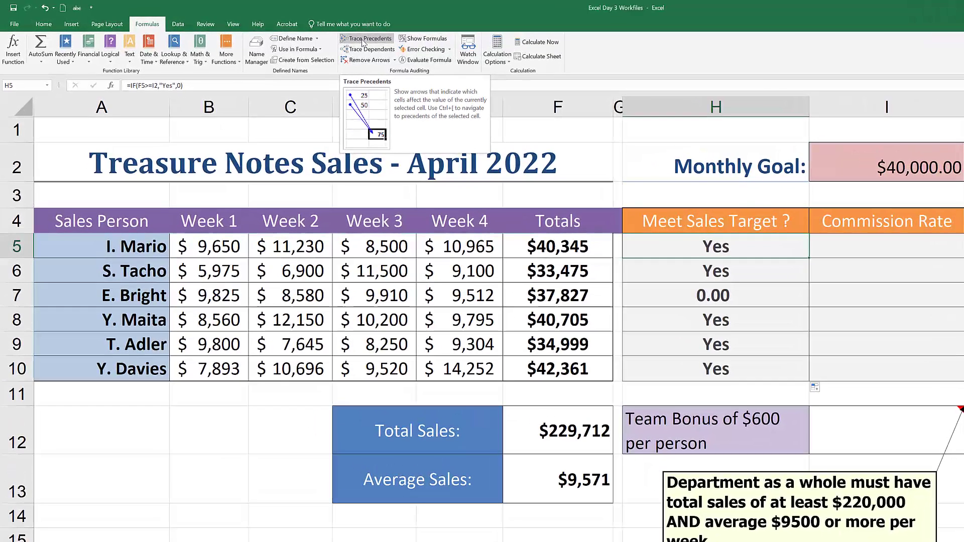
left_click(363, 40)
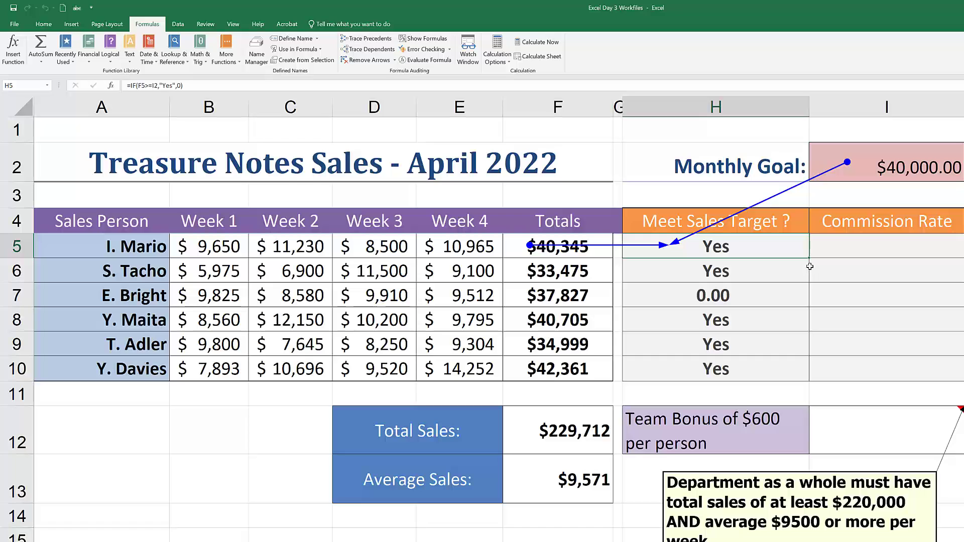
left_click(712, 271)
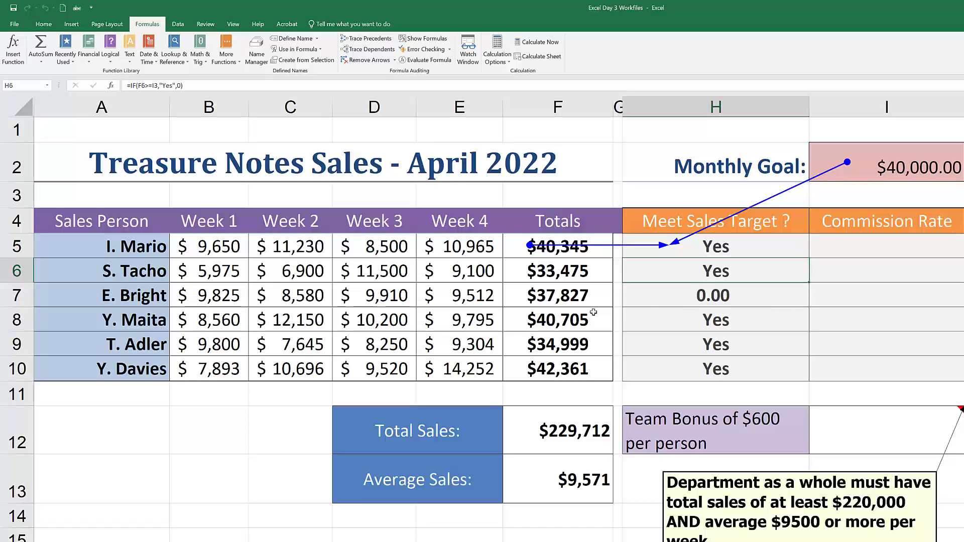
left_click(372, 43)
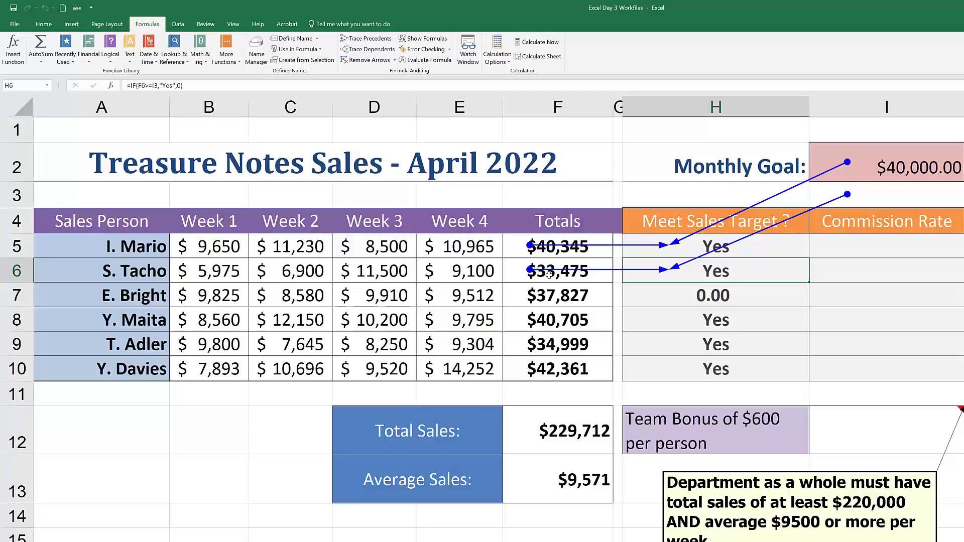
left_click(858, 196)
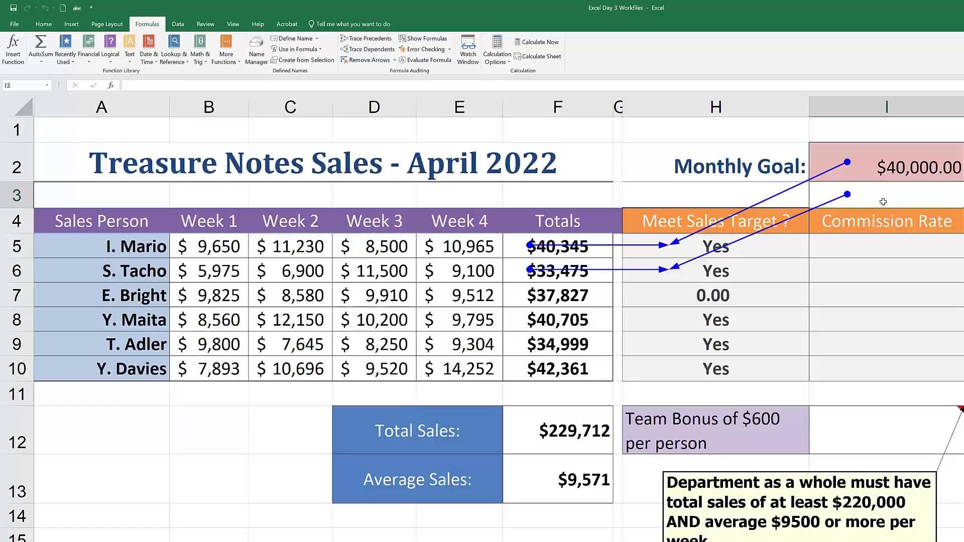
left_click(675, 295)
key("alt+m")
key("p")
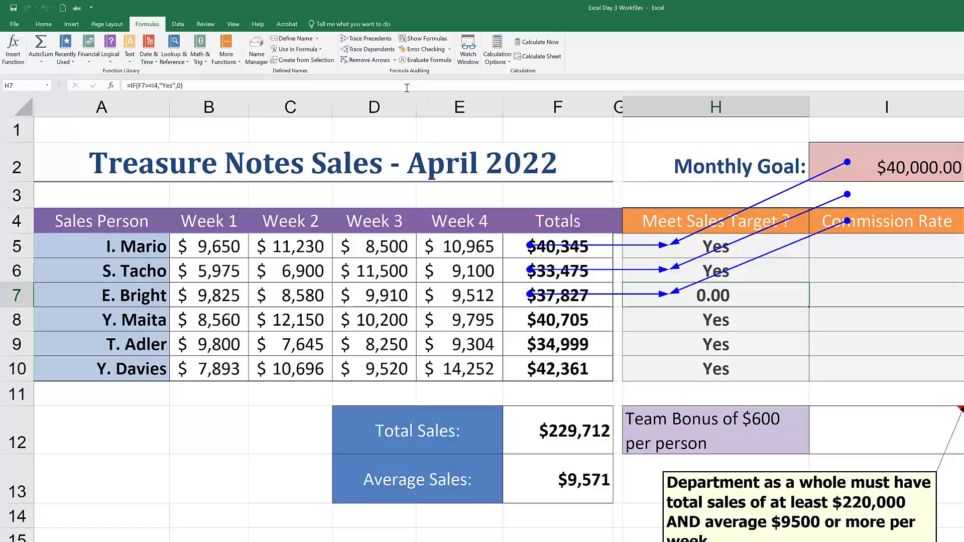
left_click(372, 65)
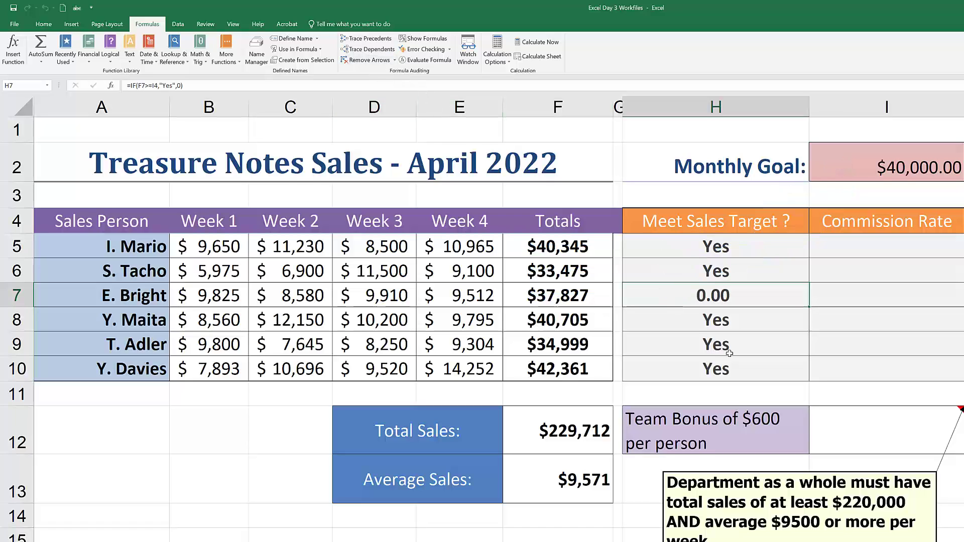
Make the monthly goal reference in the H5 formula absolute, so it reads =IF(F5>=$I$2,"Yes",0)
left_click(697, 250)
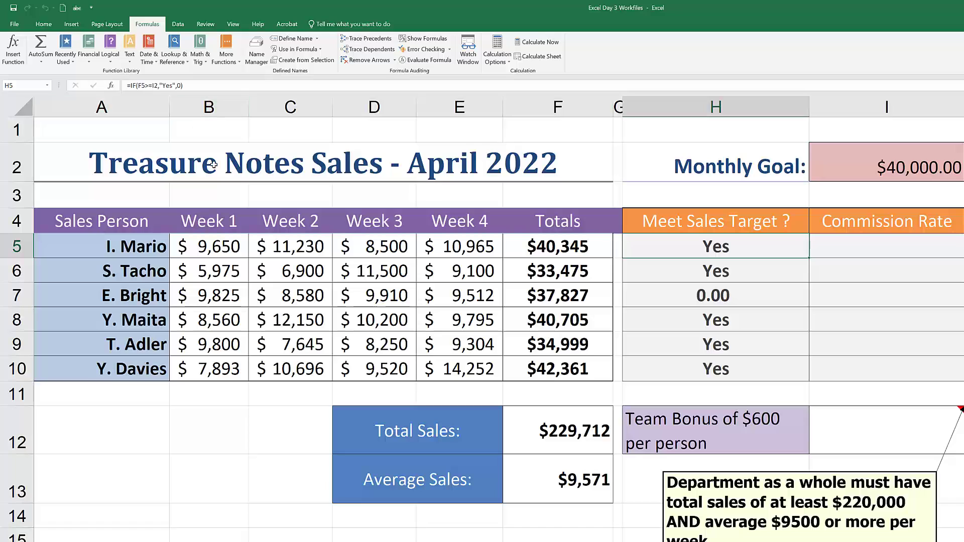
left_click(156, 85)
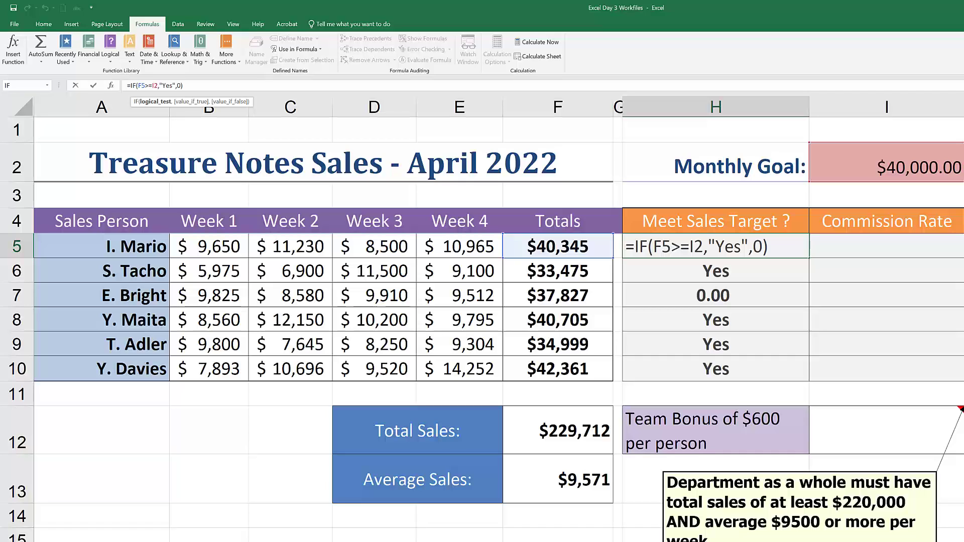
key("F4")
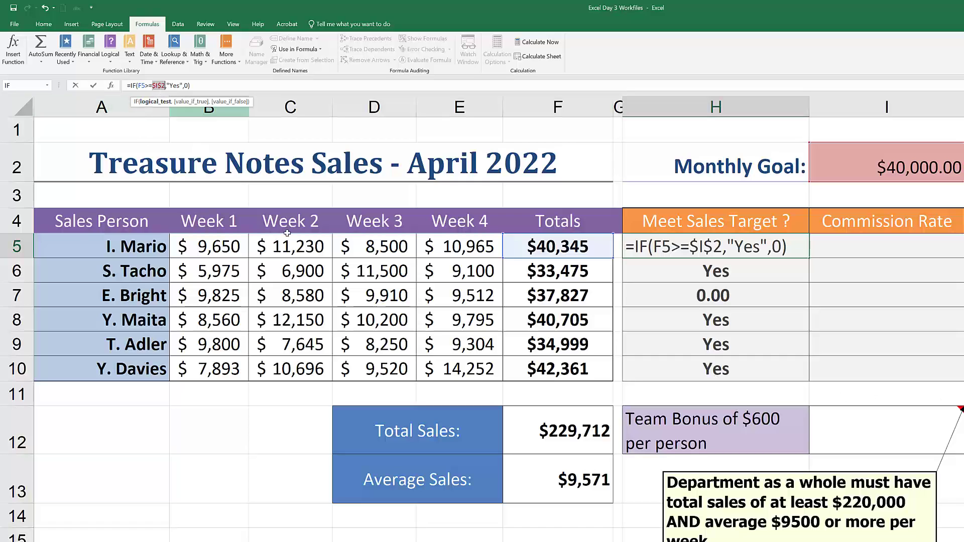
key("Return")
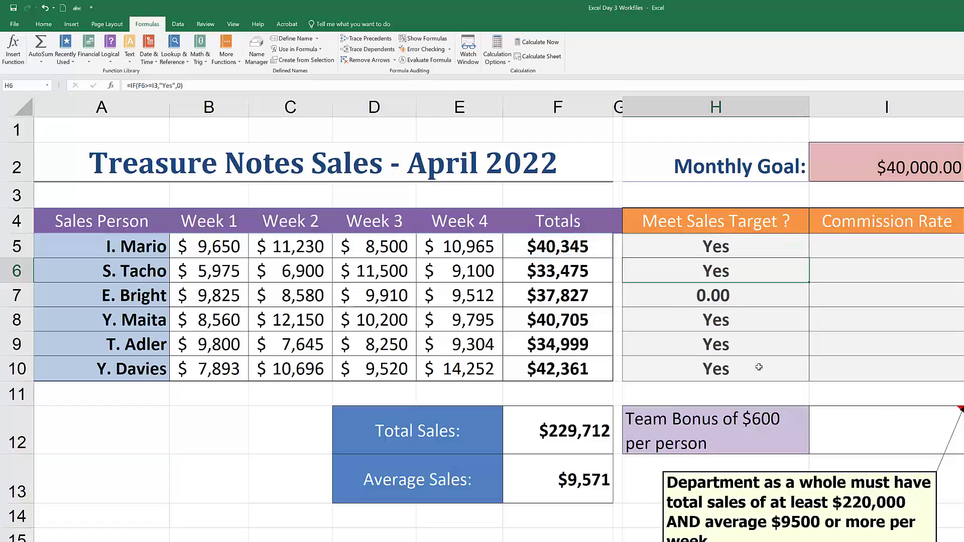
Fill the corrected formula from H5 down to H10, replacing the earlier copies
left_click(721, 247)
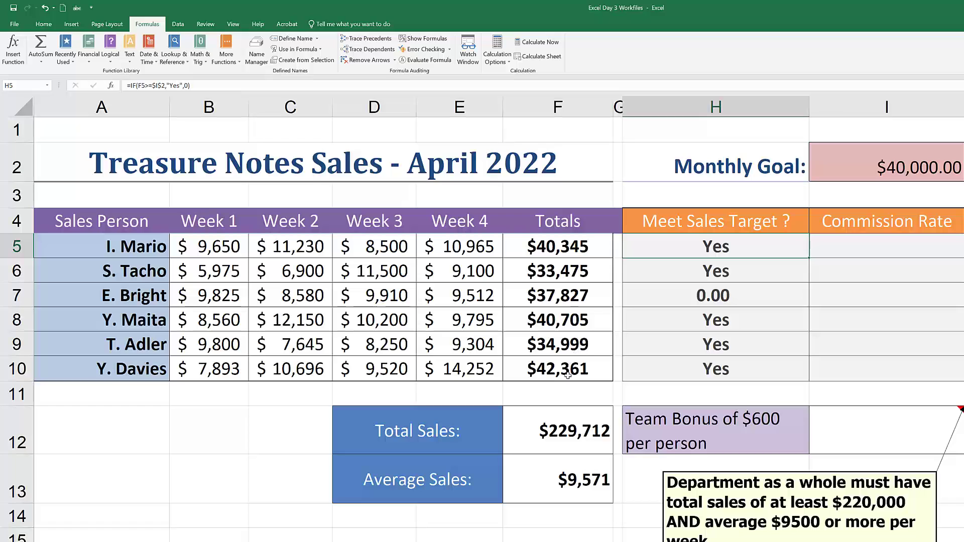
left_click(770, 274)
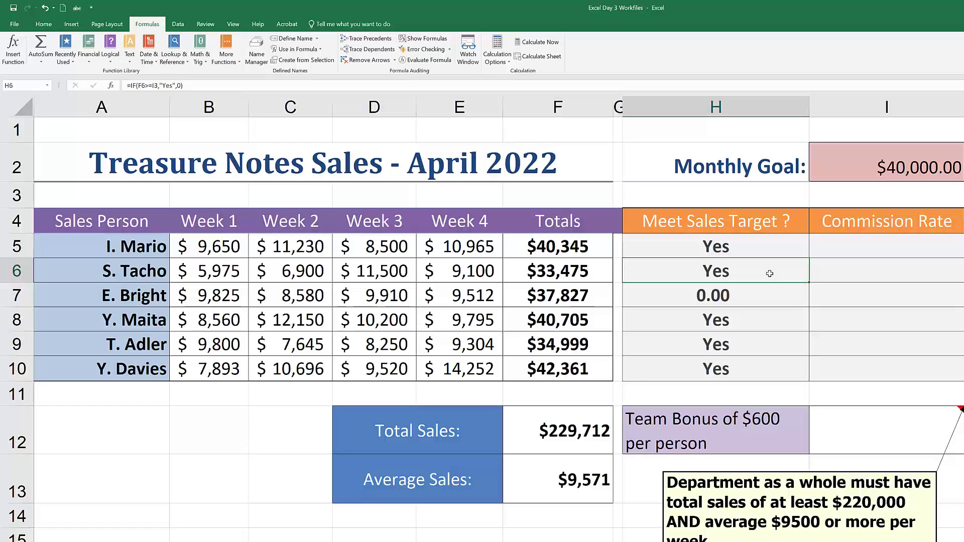
left_click(769, 251)
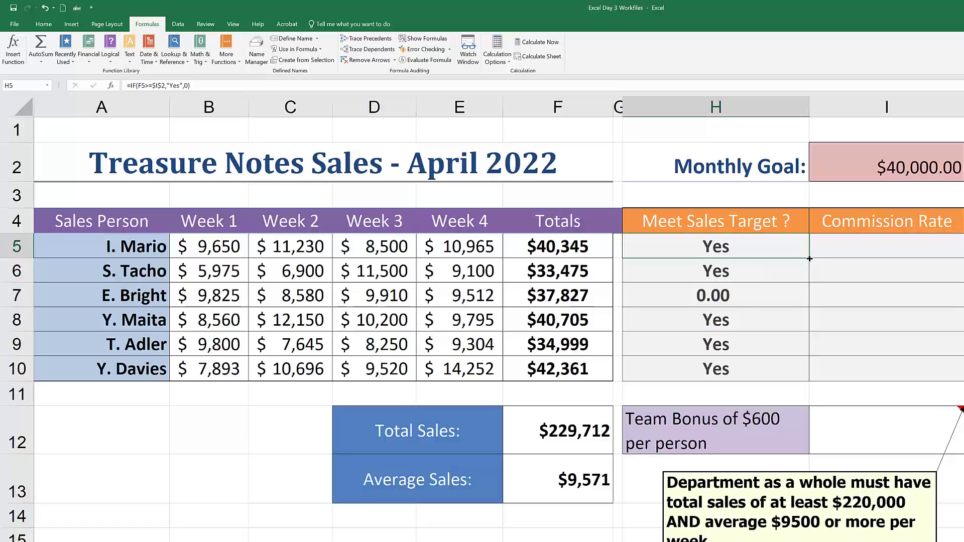
left_click_drag(810, 258, 800, 372)
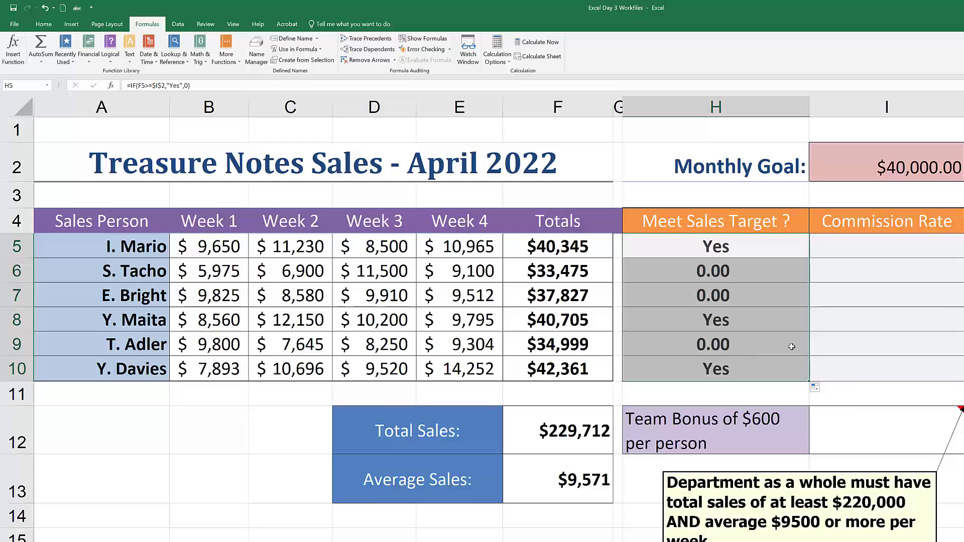
Compare the totals in F5 to F10 with the monthly goal and the results in the Meet Sales Target column
left_click(788, 347)
left_click(558, 247)
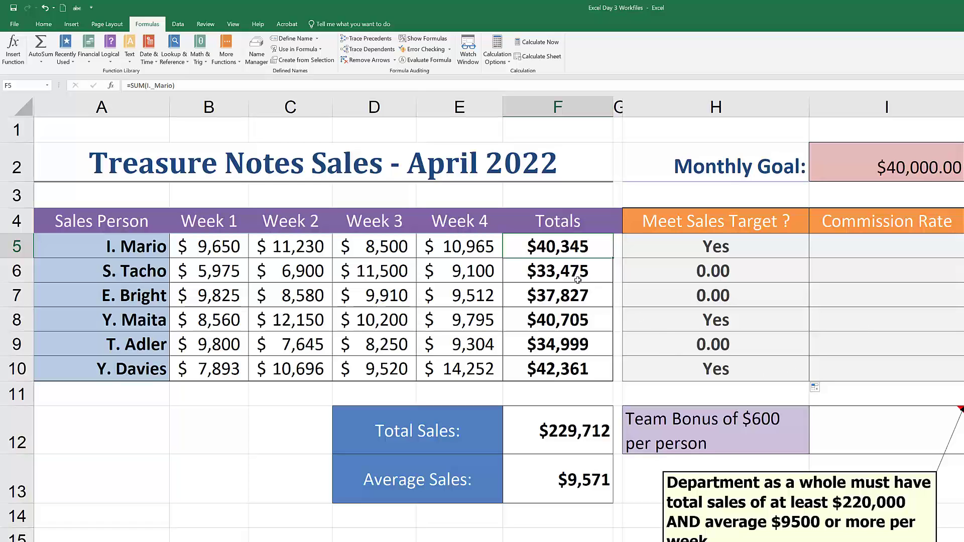
left_click(548, 270)
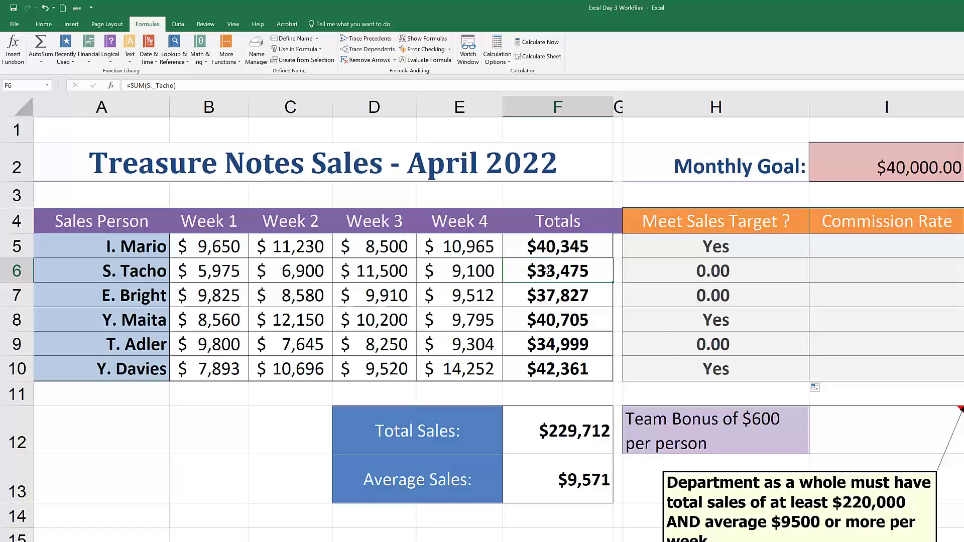
left_click(682, 275)
left_click(540, 295)
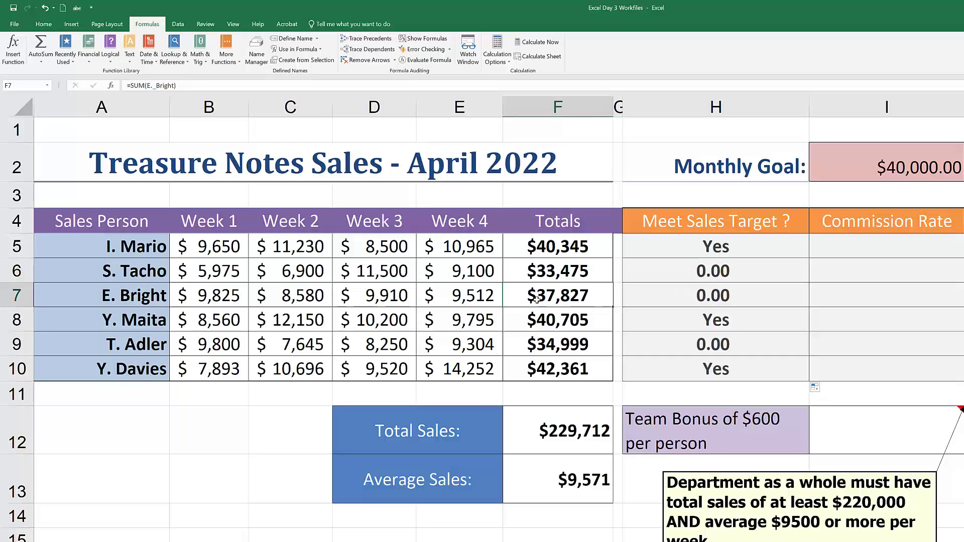
left_click(673, 299)
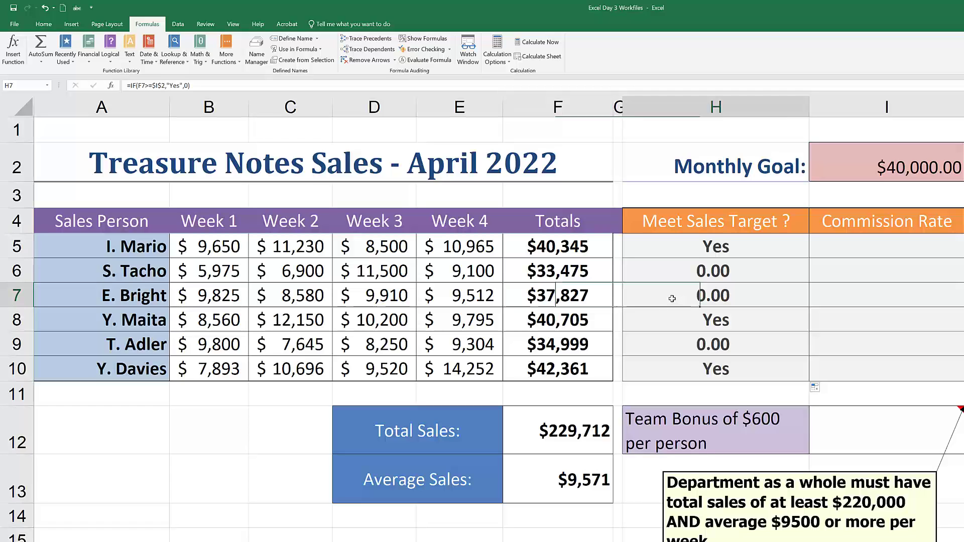
left_click(546, 324)
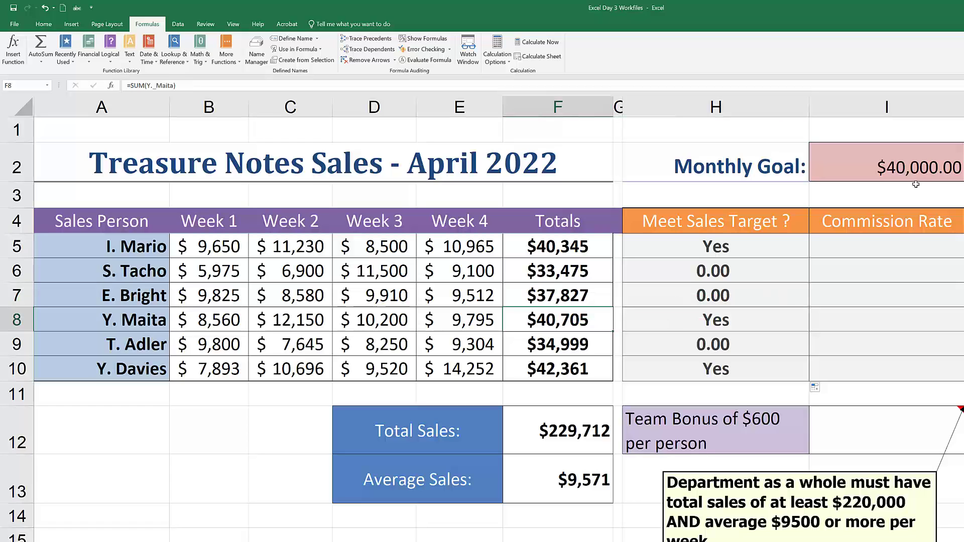
left_click(542, 347)
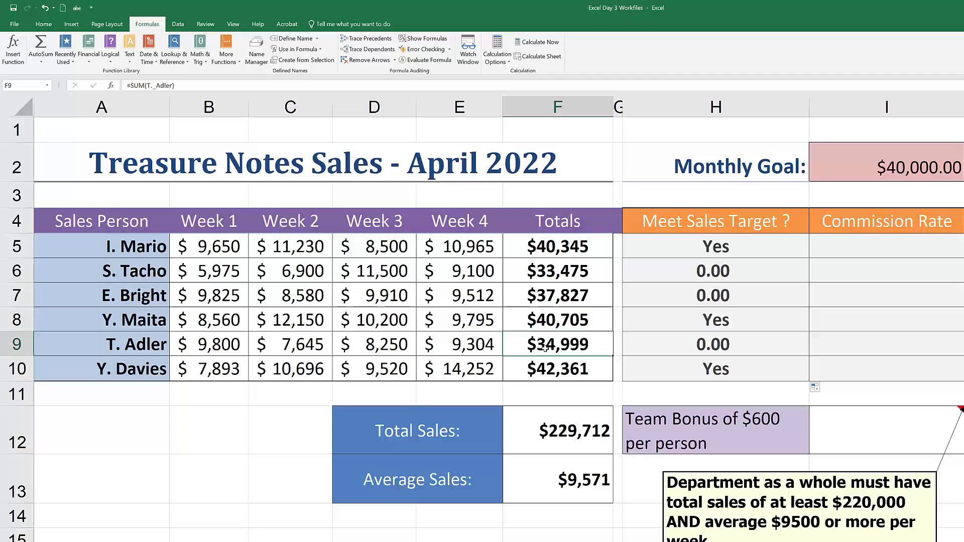
left_click(543, 377)
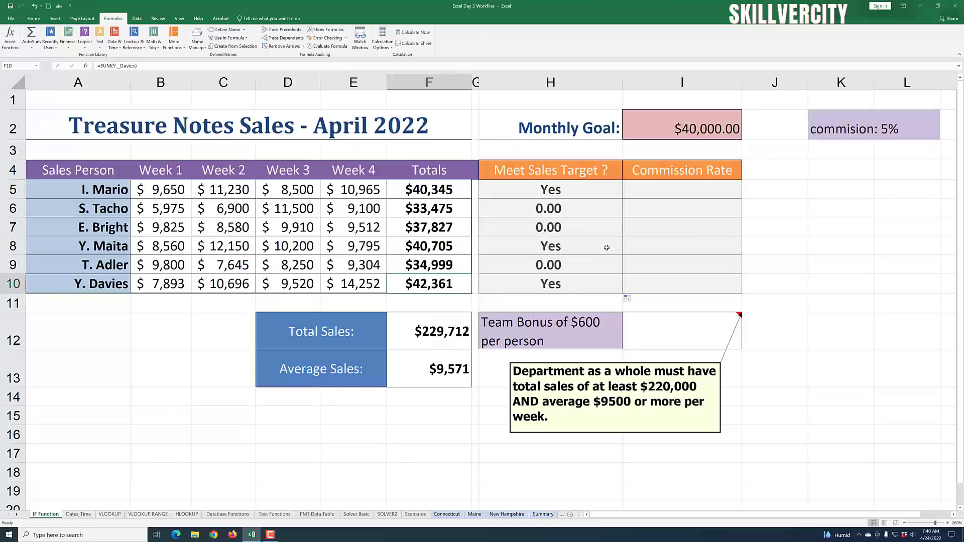
Insert an IF function in I5 under Commission Rate, with the logical test H5="Yes"
left_click(665, 190)
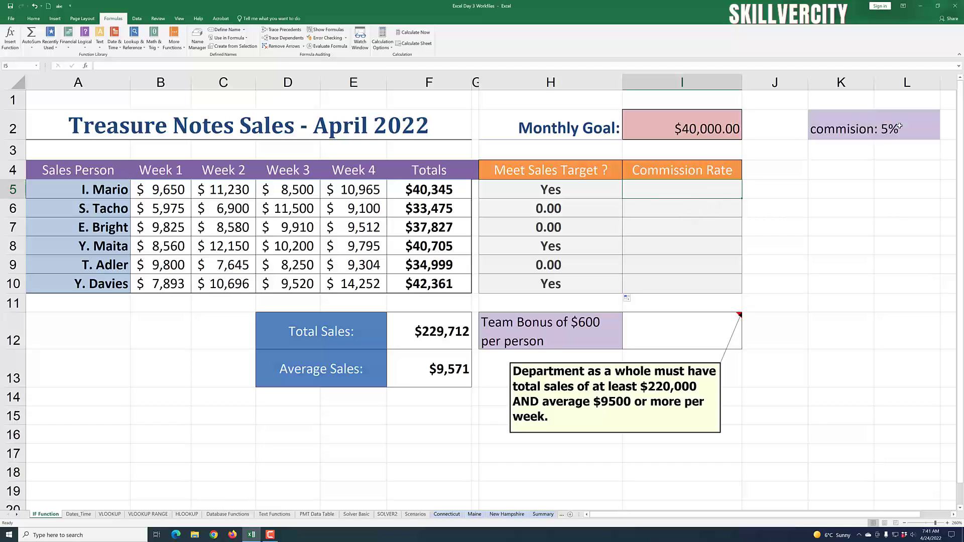
left_click(679, 248)
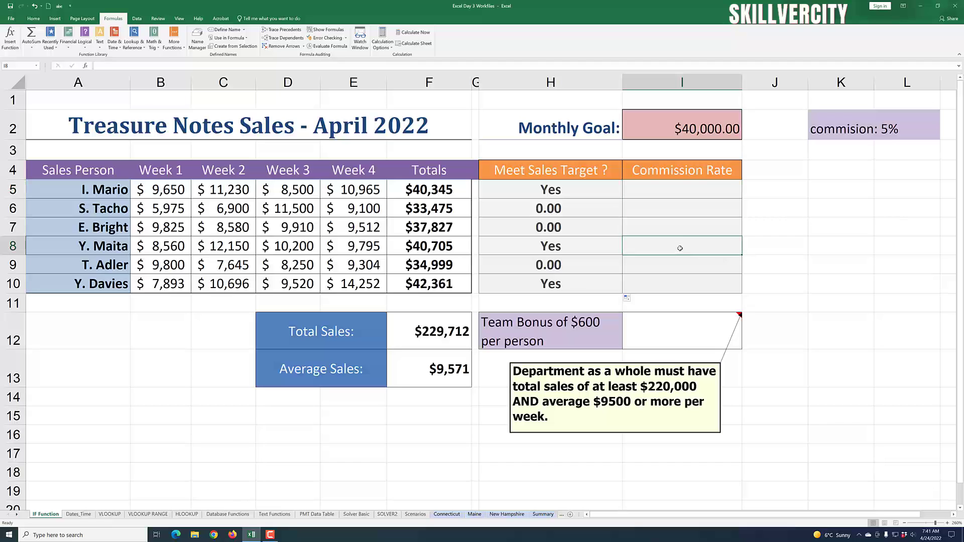
left_click(663, 189)
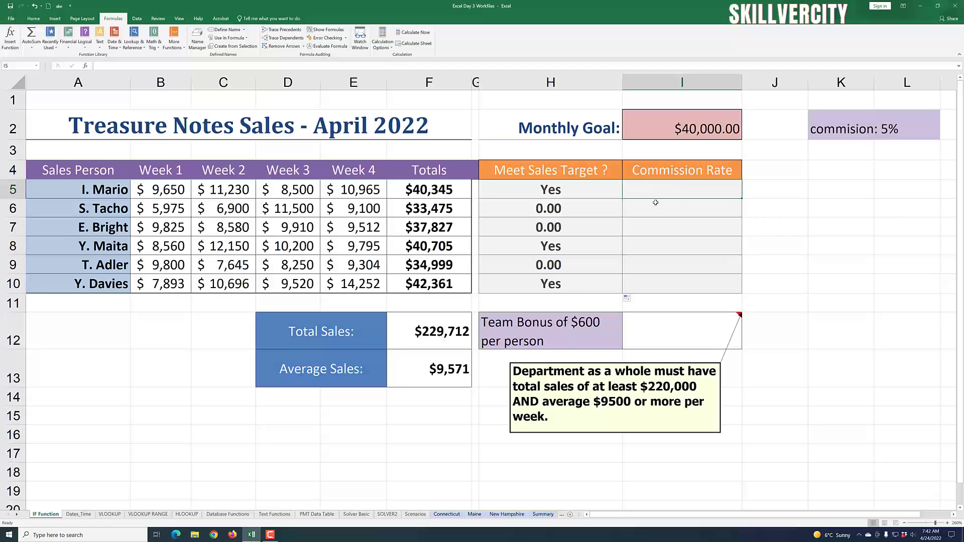
left_click(653, 224)
left_click(658, 191)
left_click(10, 40)
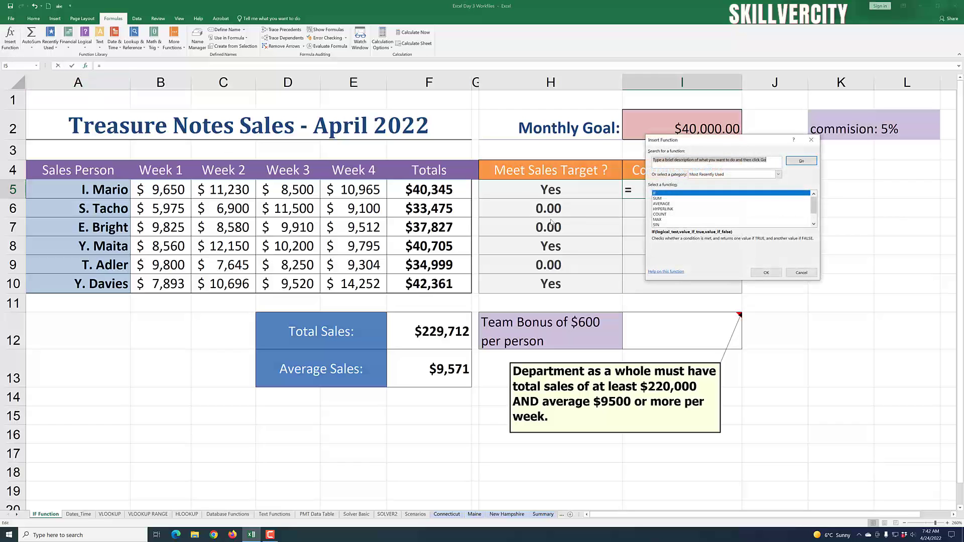
left_click(765, 273)
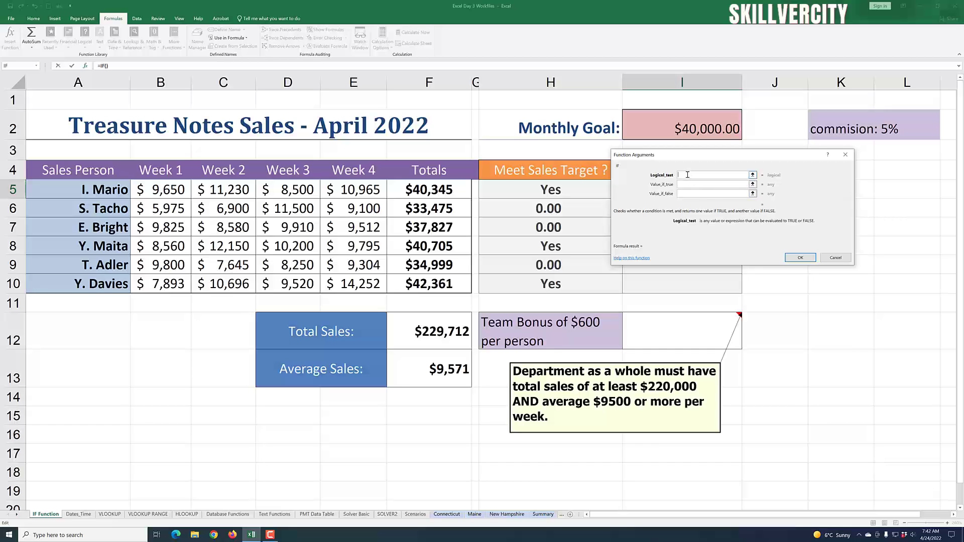
type("H5=\"Yes")
type("\"Yes")
Complete the I5 IF function with F5*5% as the value if true and 0 as the value if false
left_click(691, 187)
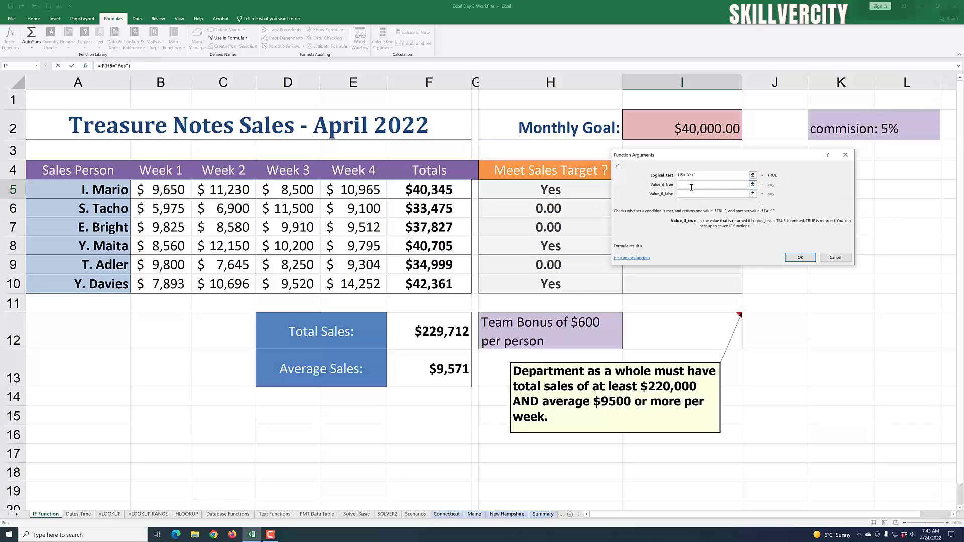
left_click(419, 190)
type("*")
type("5")
left_click(690, 194)
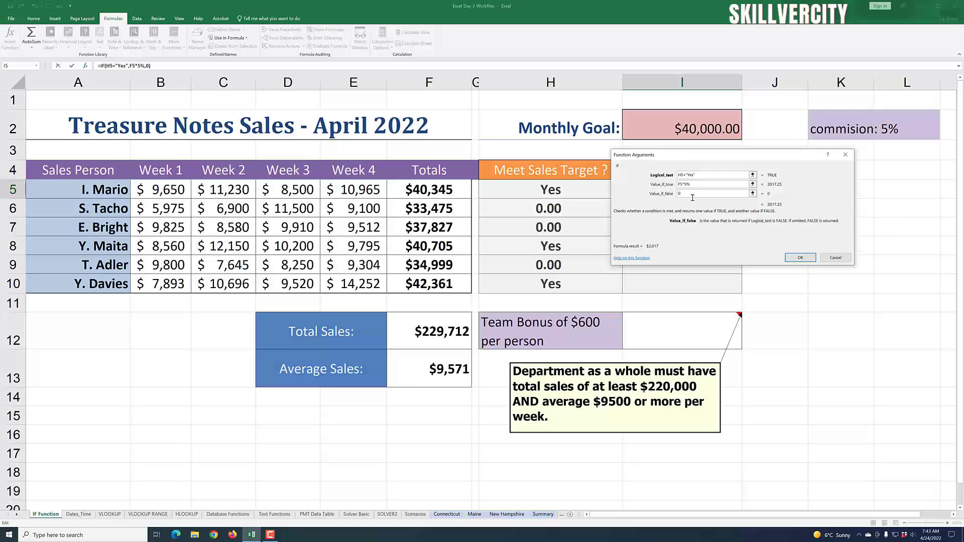
left_click(796, 257)
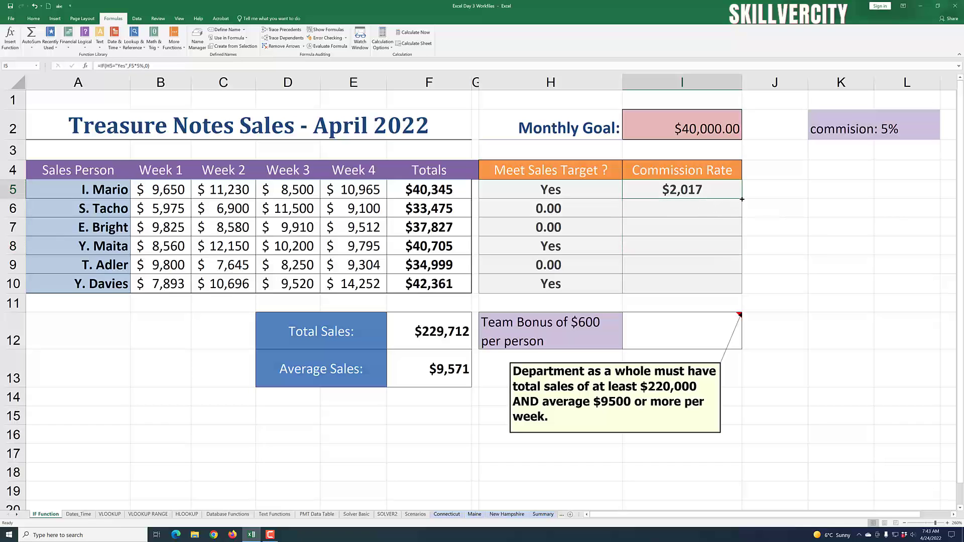
Fill the commission formula from I5 down to I10 and check the copy in I8
left_click_drag(742, 199, 741, 291)
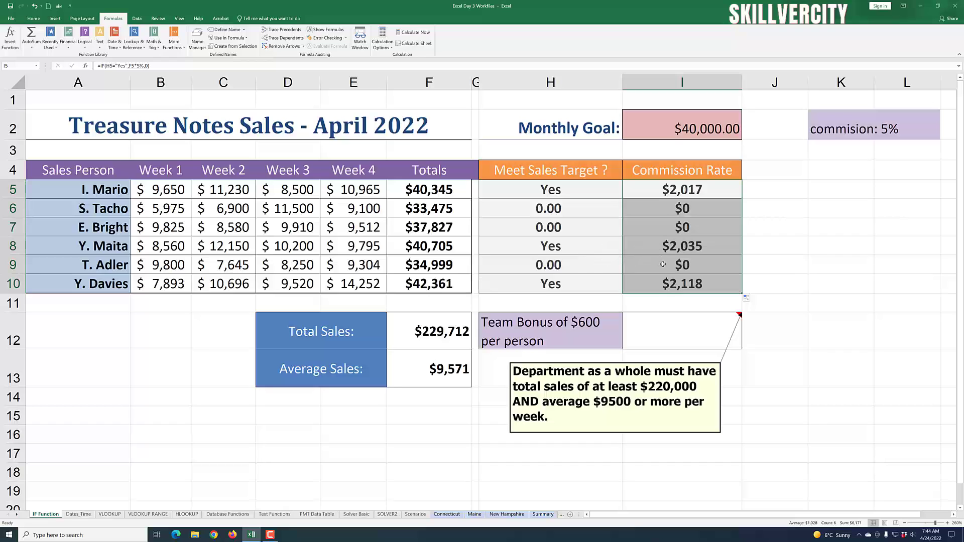
left_click(552, 198)
left_click(666, 245)
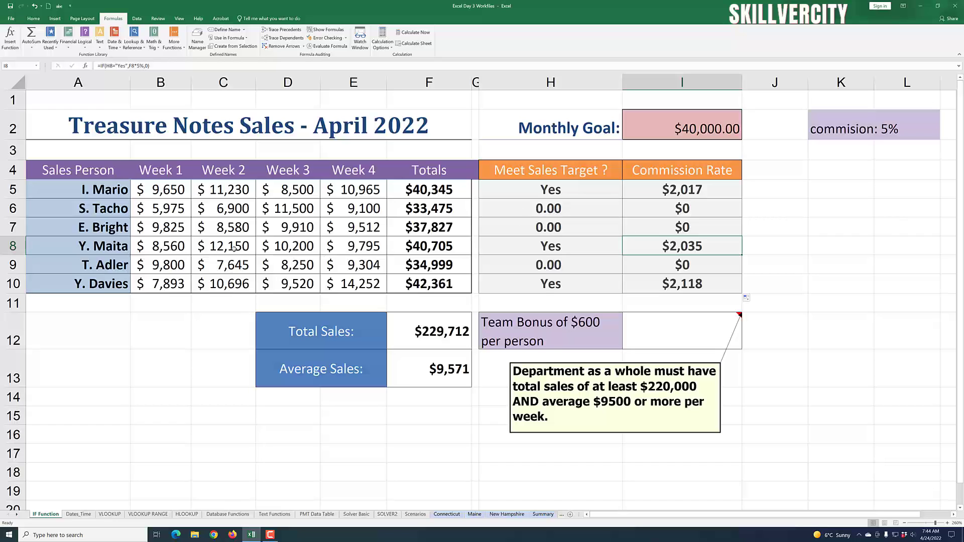
Test the formulas by entering 20000 as the Week 3 sales in D6, and undo the change
left_click(280, 209)
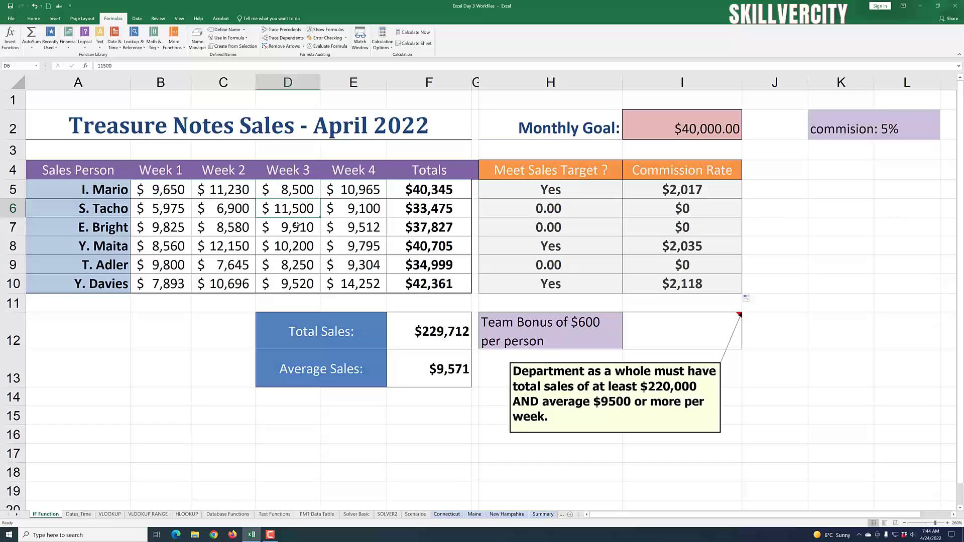
type("20000")
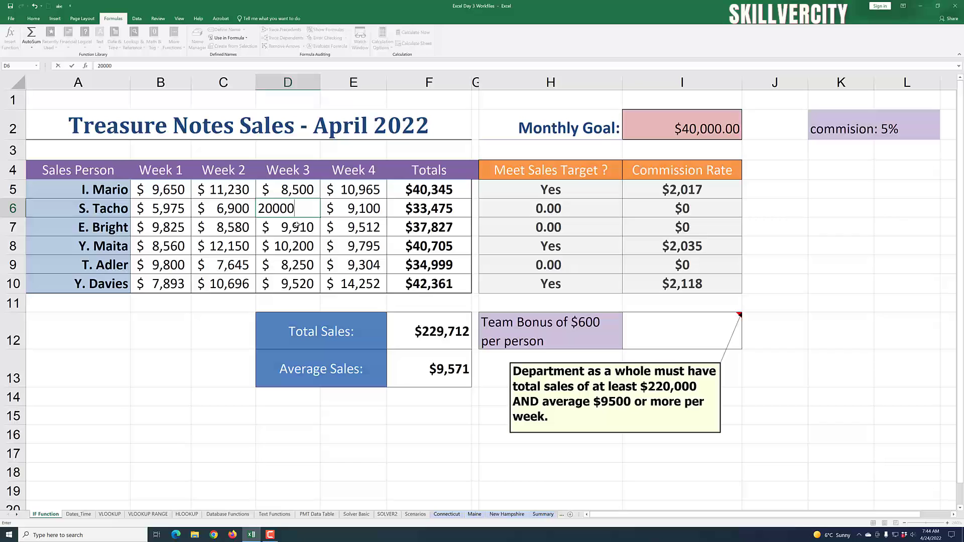
left_click(372, 261)
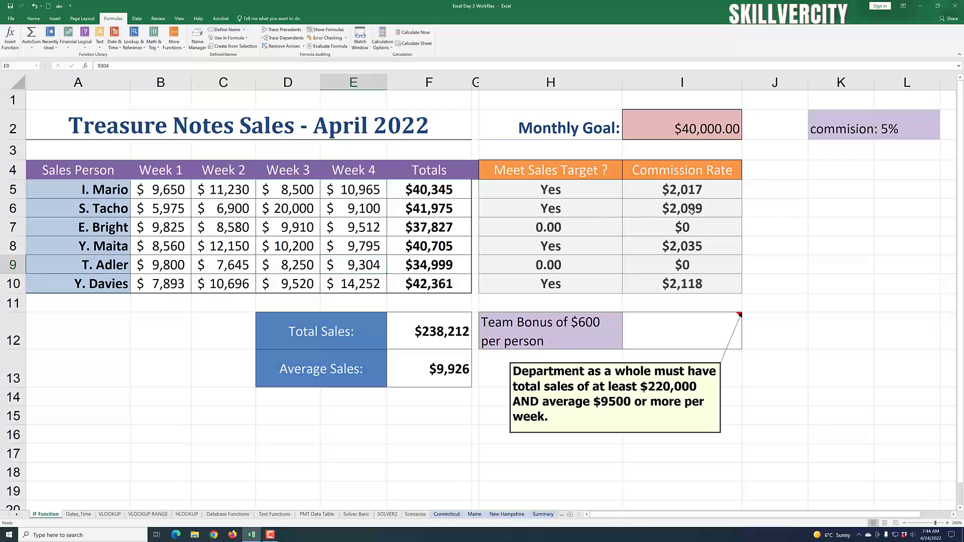
left_click(33, 6)
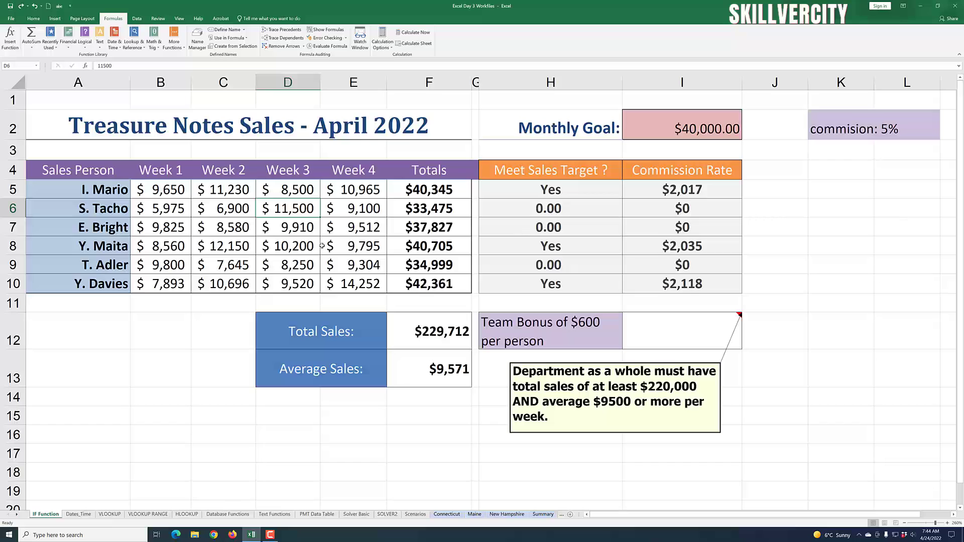
Test the formulas by entering 15000 as the Week 2 sales in C7, and undo the change
left_click(293, 232)
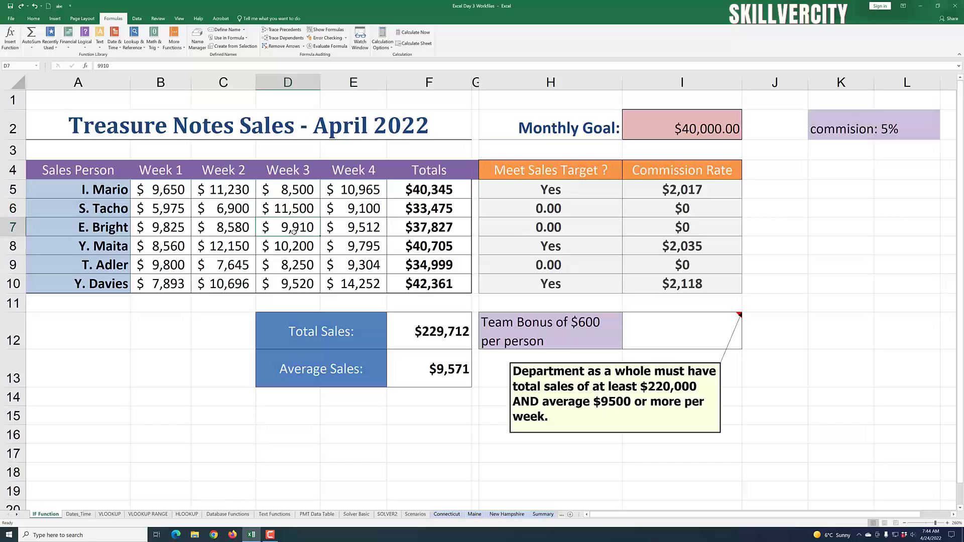
left_click(356, 233)
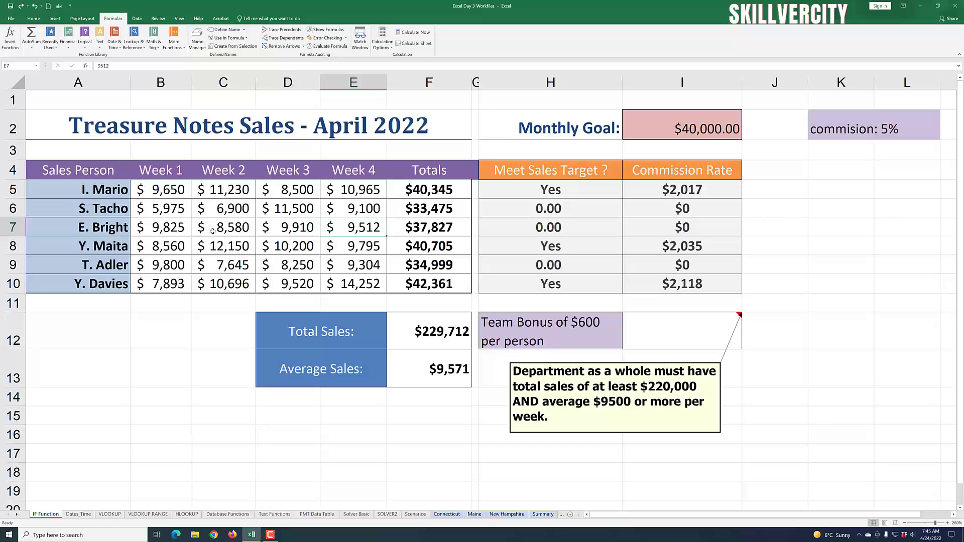
left_click(223, 230)
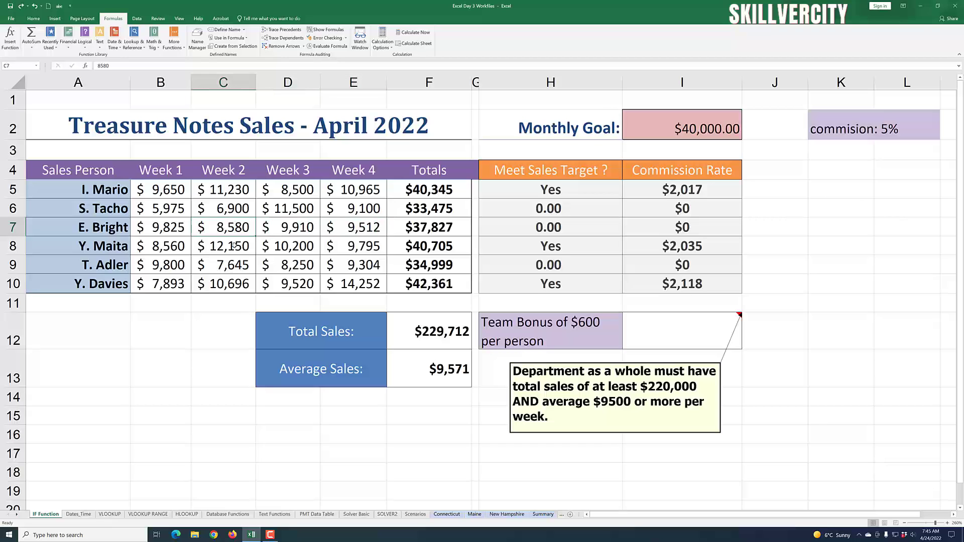
type("15,00")
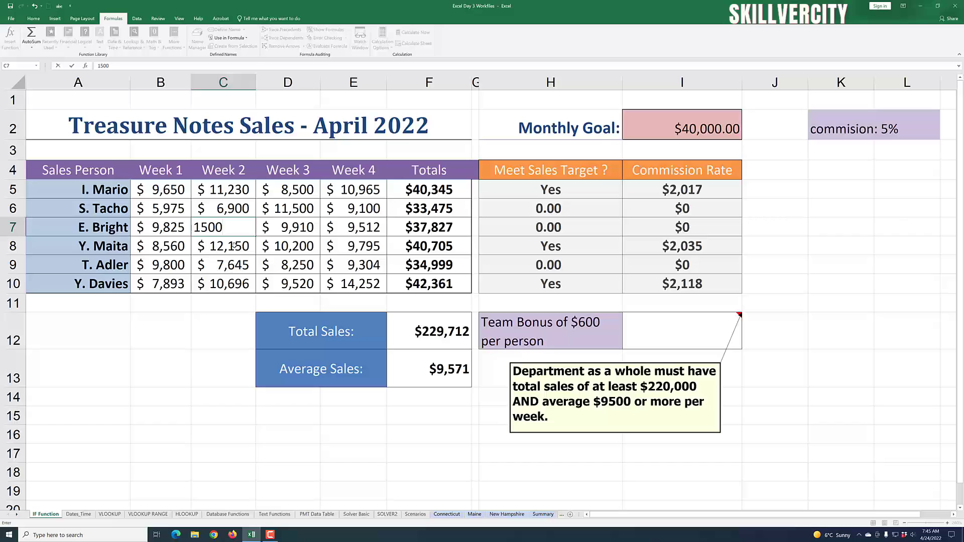
type("0")
left_click(532, 241)
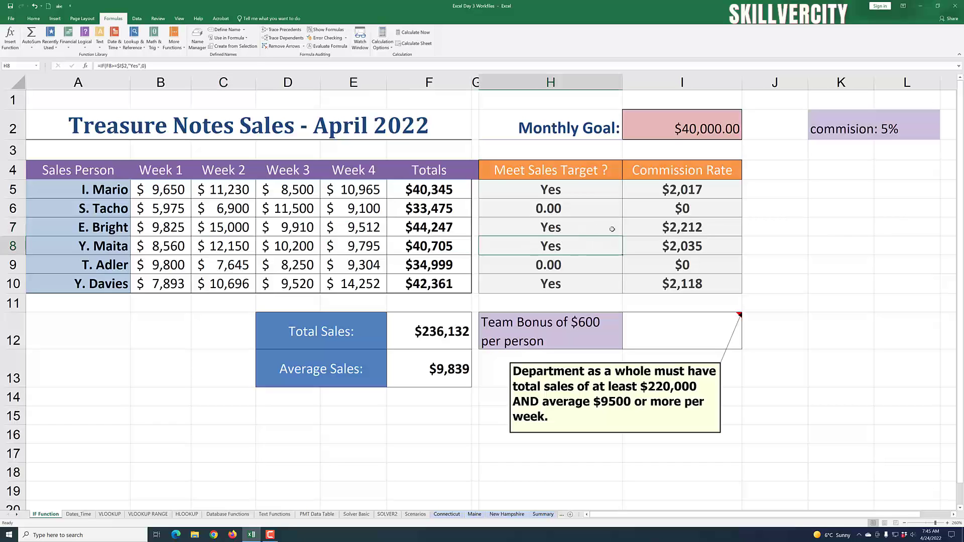
key("ctrl+z")
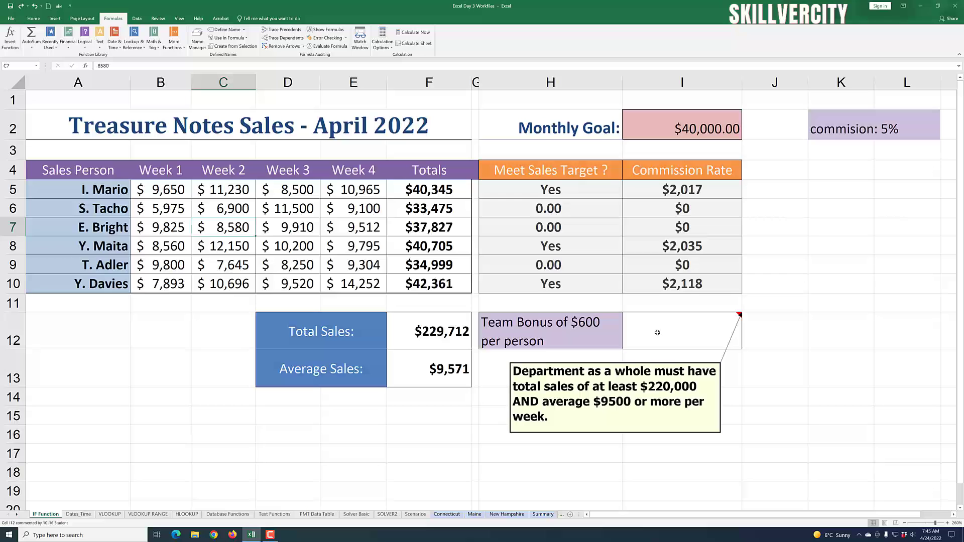
Insert an IF function in I12 for the team bonus and leave its arguments empty
scroll(661, 331, "down", 1)
scroll(661, 331, "down", 1)
scroll(661, 332, "up", 2)
left_click(663, 334)
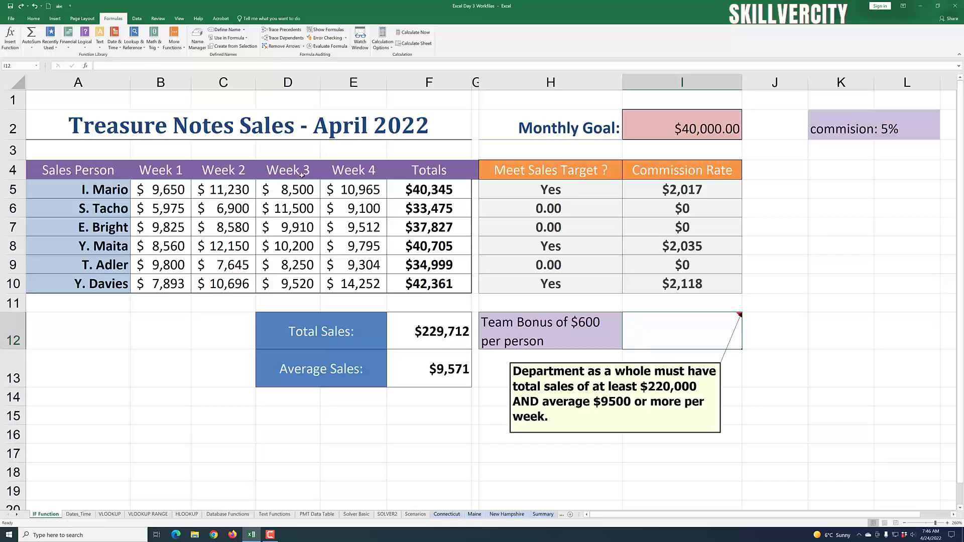
left_click(10, 36)
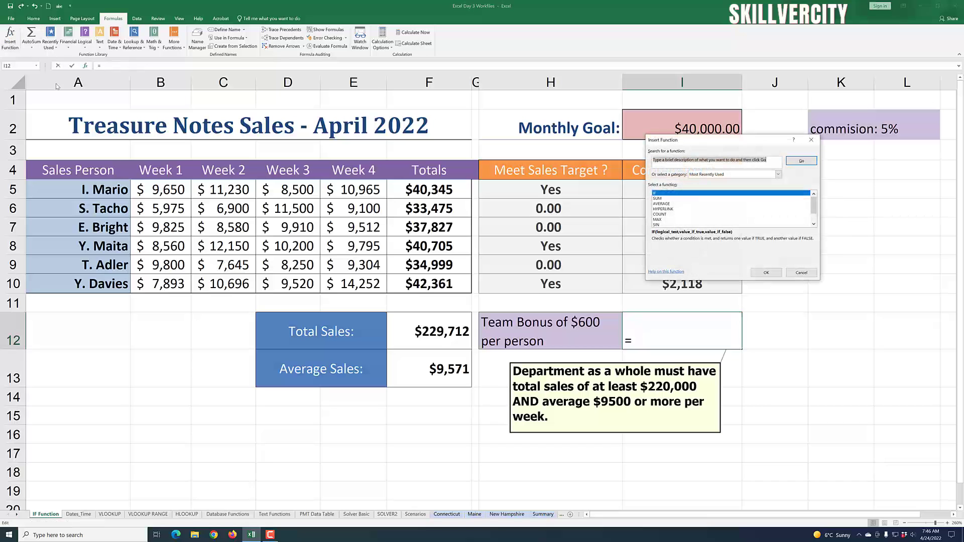
left_click(769, 274)
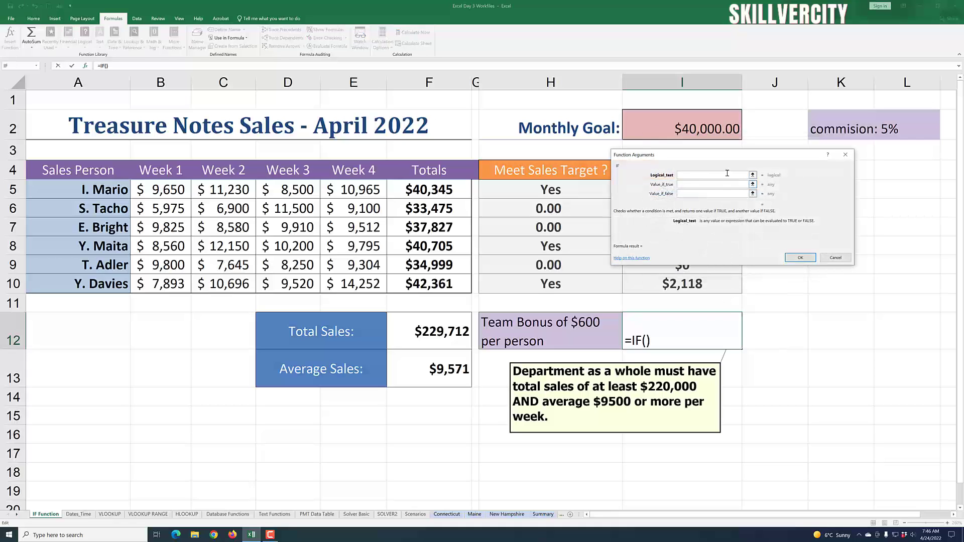
mouse_move(720, 159)
left_mouse_down()
mouse_move(722, 182)
mouse_move(716, 159)
left_mouse_up()
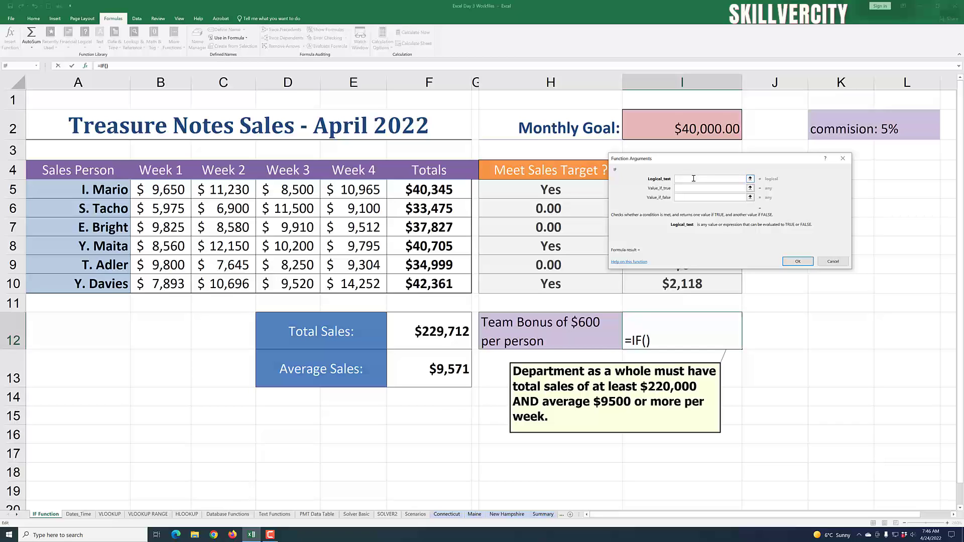
Nest an AND function in the logical test of the I12 IF formula and open its arguments
type("AND")
left_click(684, 198)
type("(")
left_click(110, 66)
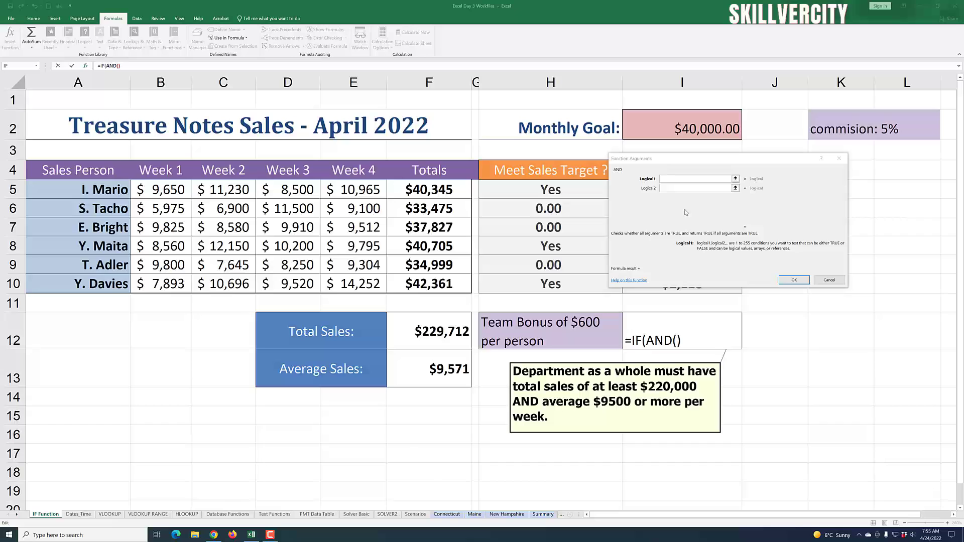
Set the AND function's first condition to total sales F12>=220000
left_click(672, 178)
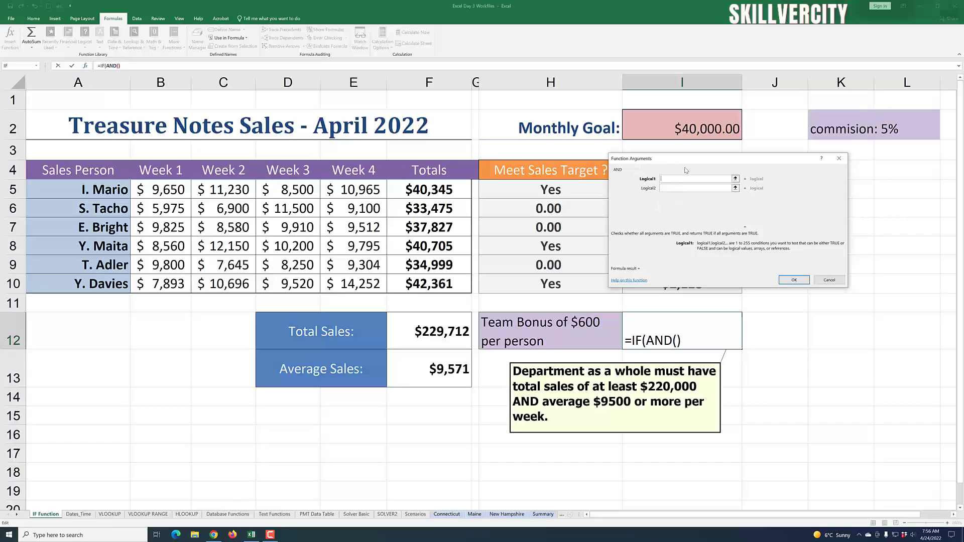
left_click(434, 331)
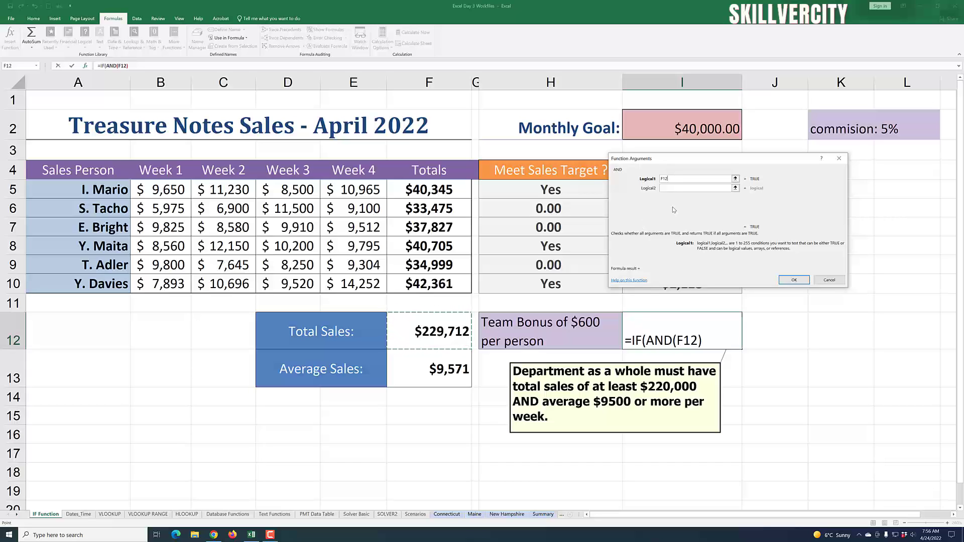
type(">=2")
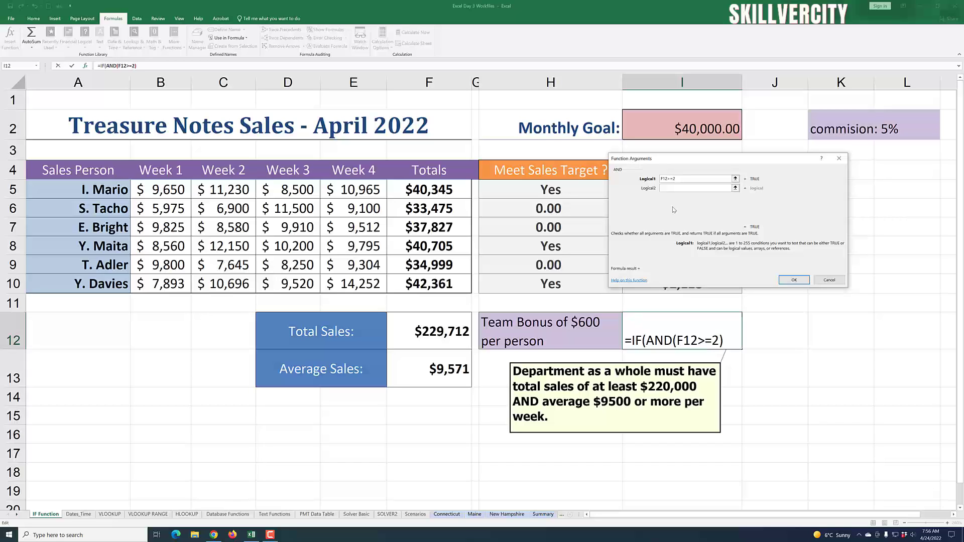
type("2000")
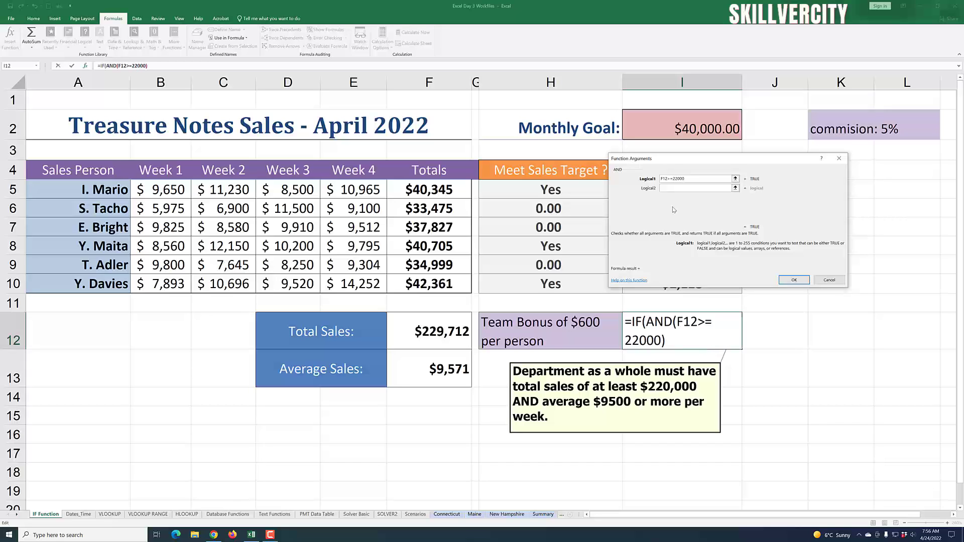
type("0")
Set the AND function's second condition to average sales F13>=9500 and return to the arguments of the outer IF
left_click(673, 188)
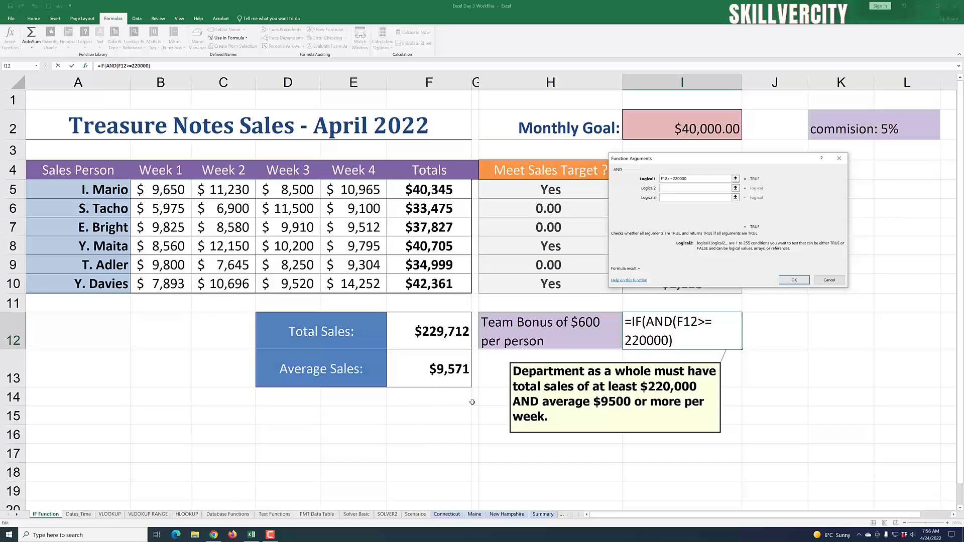
left_click(446, 377)
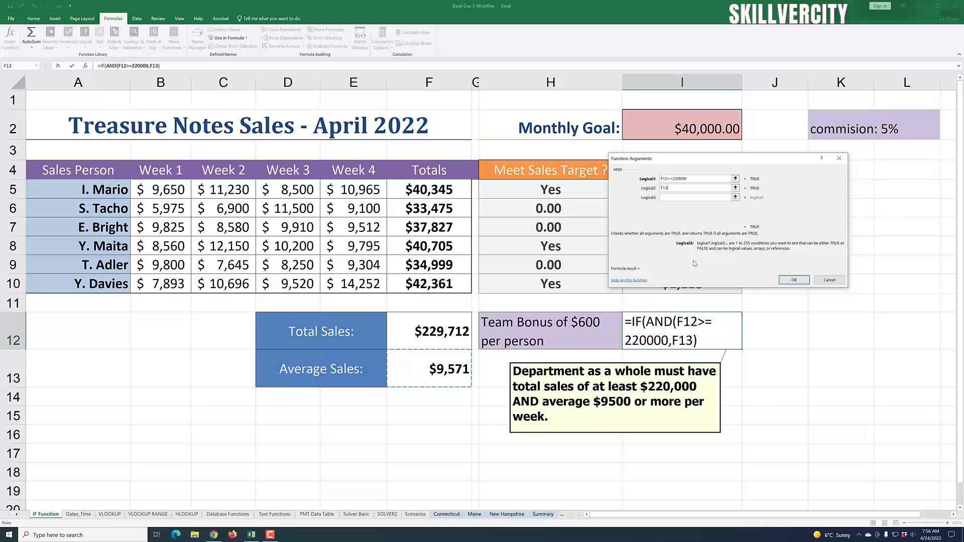
type(">=")
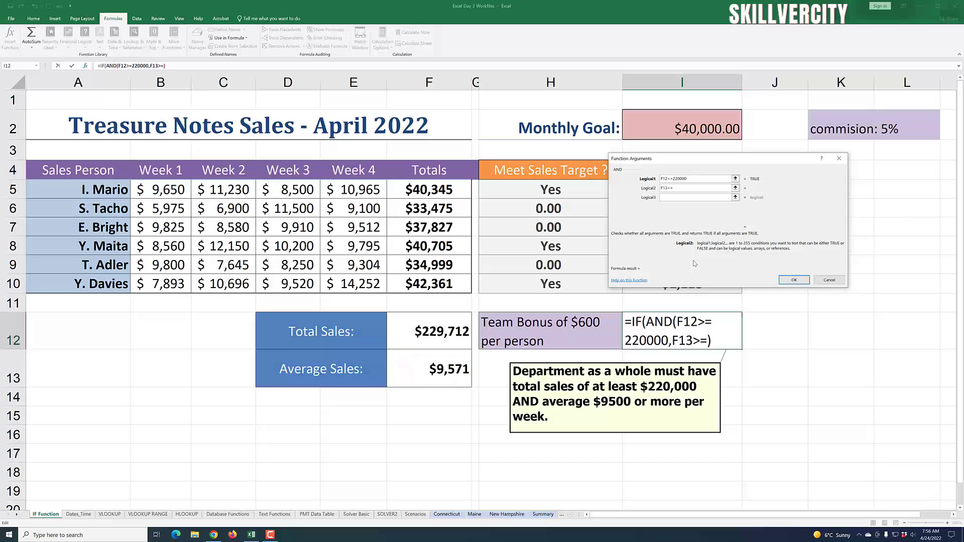
type("9500")
left_click(103, 65)
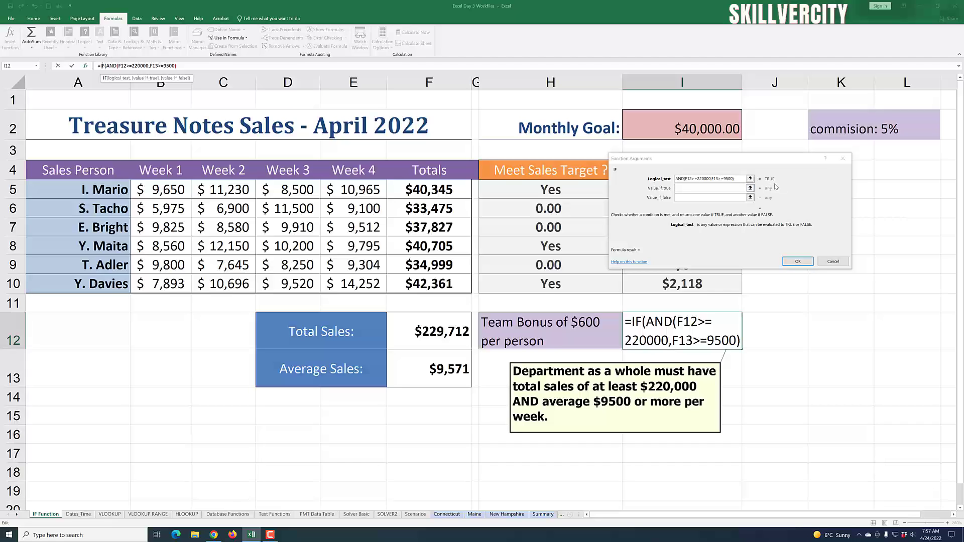
Set the IF function's value if true to the text "Pay Commission"
left_click(683, 191)
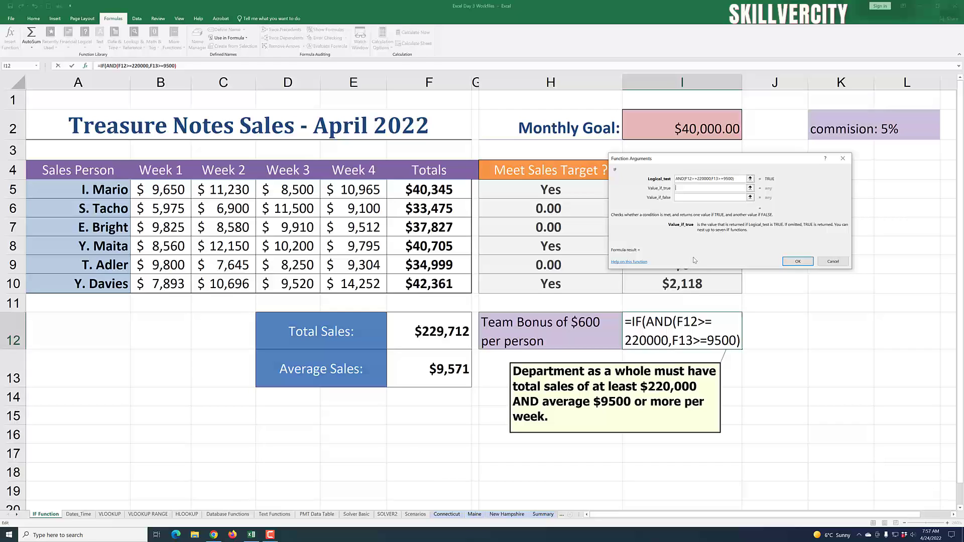
type("C")
key("BackSpace")
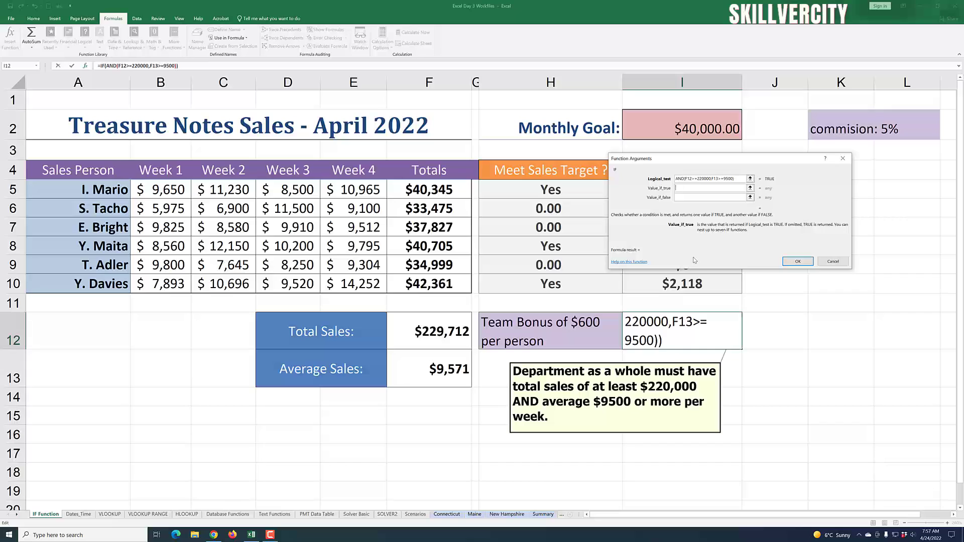
type("\"Commission")
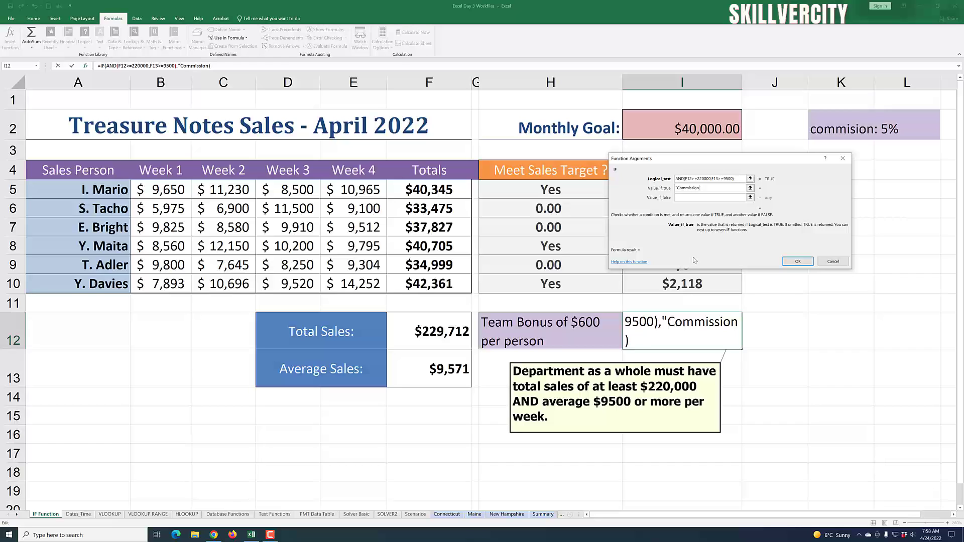
key("BackSpace")
key("BackSpace")
key("BackSpace")
key("BackSpace")
key("BackSpace")
key("BackSpace")
key("BackSpace")
key("BackSpace")
key("BackSpace")
key("BackSpace")
key("BackSpace")
type("P")
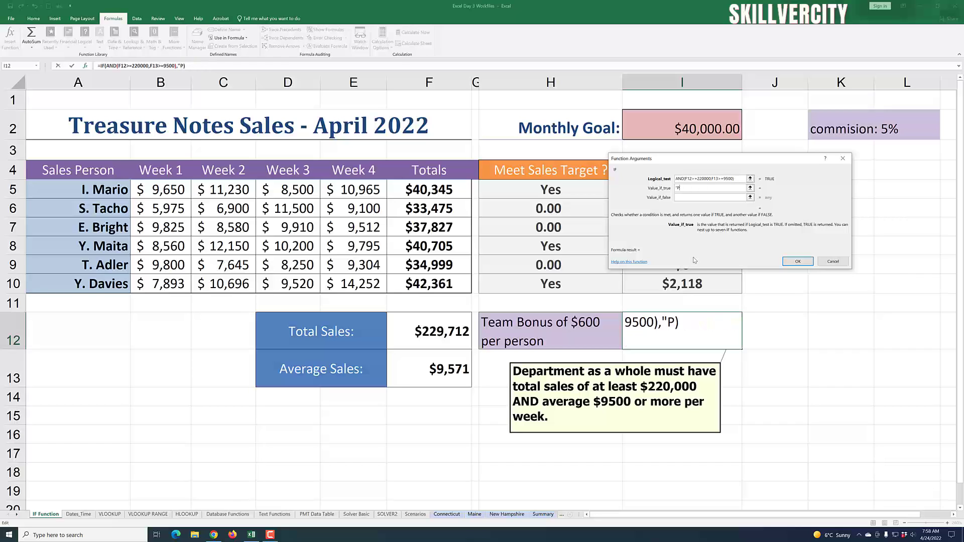
type("ay Commission")
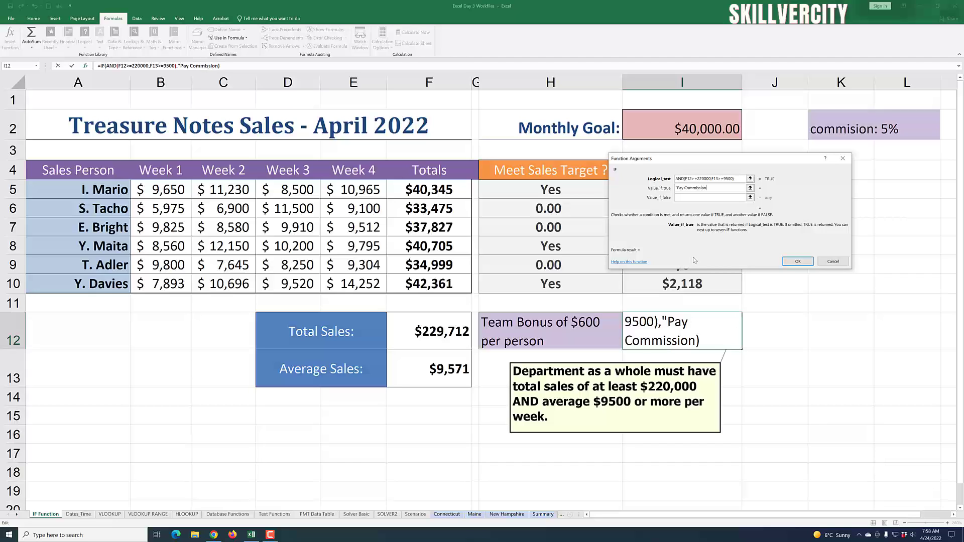
type("\"")
Set the value if false to the text "No Commission" and complete the I12 formula
left_click(686, 197)
type("\"")
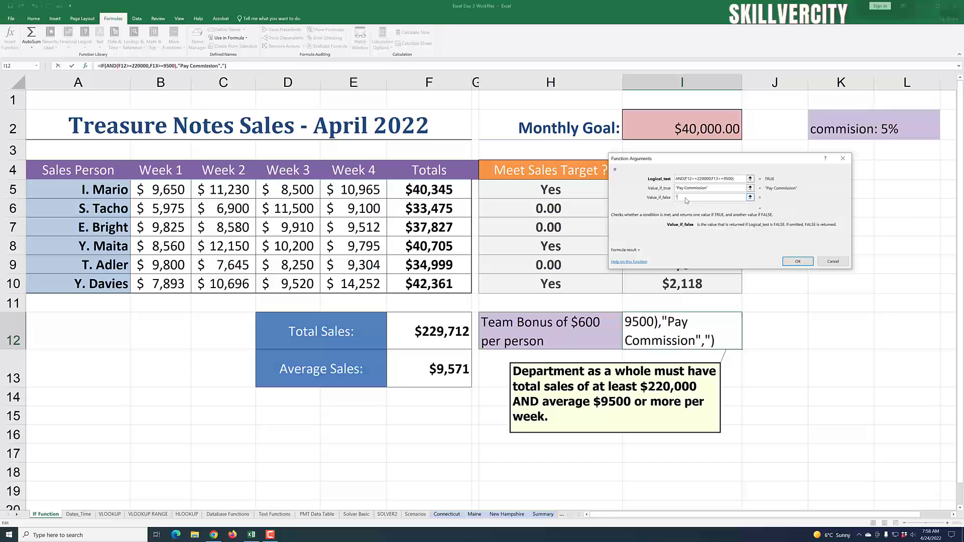
type("No Commissio")
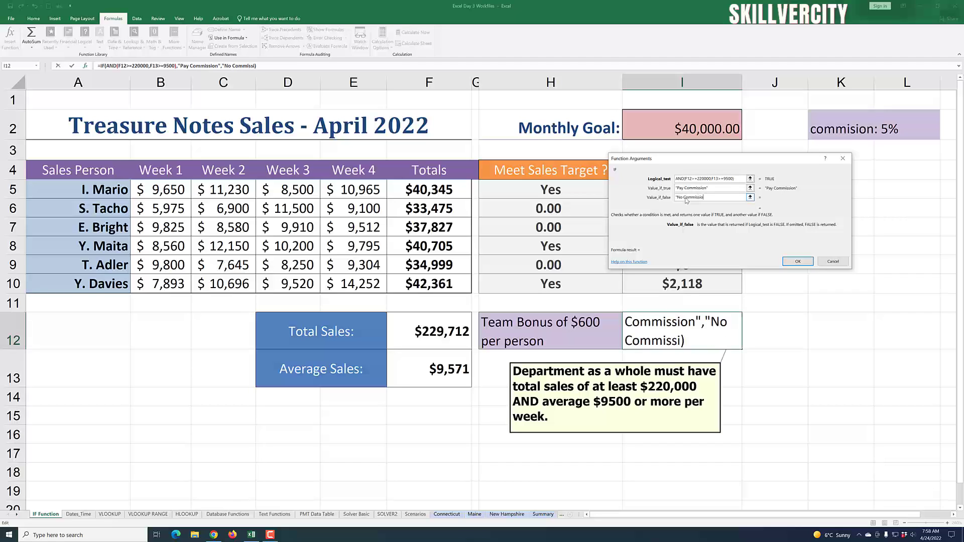
type("n\"")
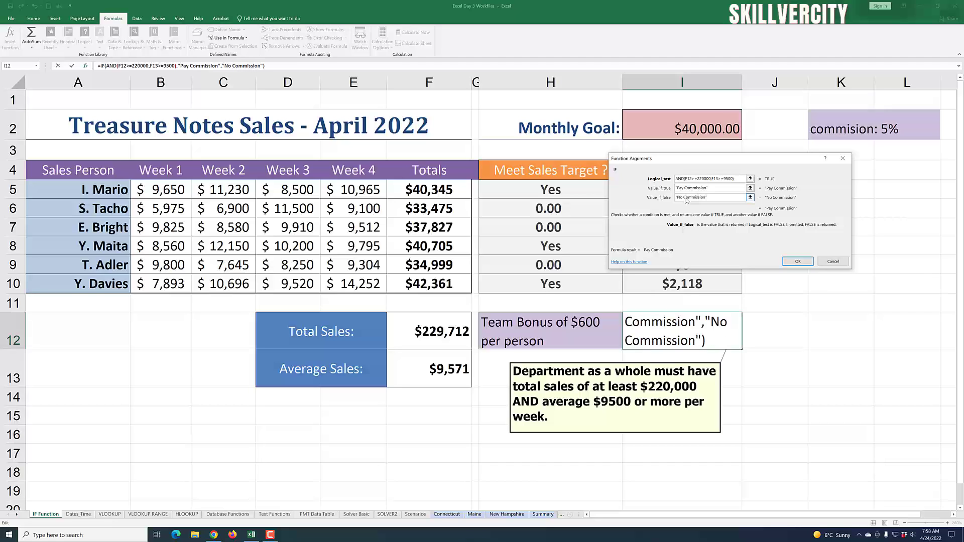
left_click(797, 261)
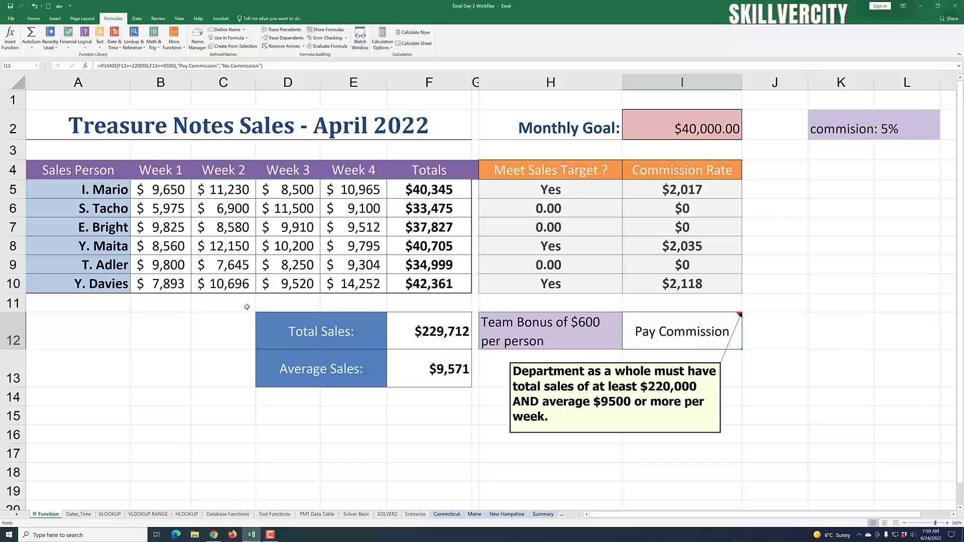
Test the team bonus formula by entering 0 as the Week 2 sales in C5, and undo the change
left_click(225, 270)
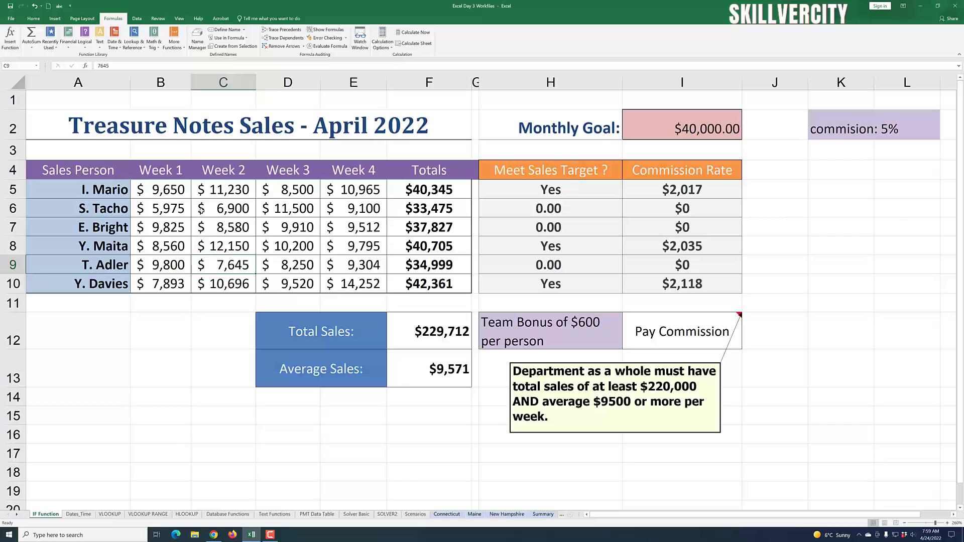
left_click(220, 194)
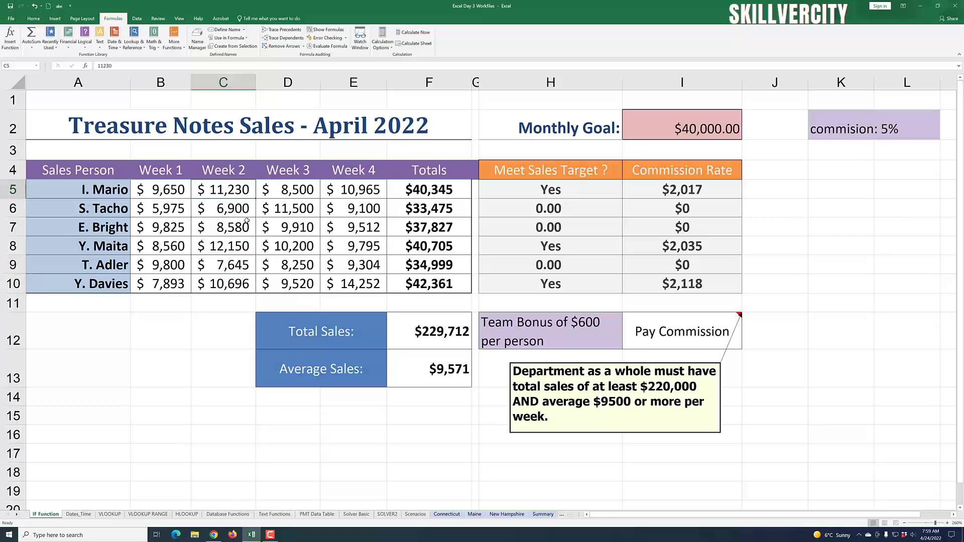
type("0")
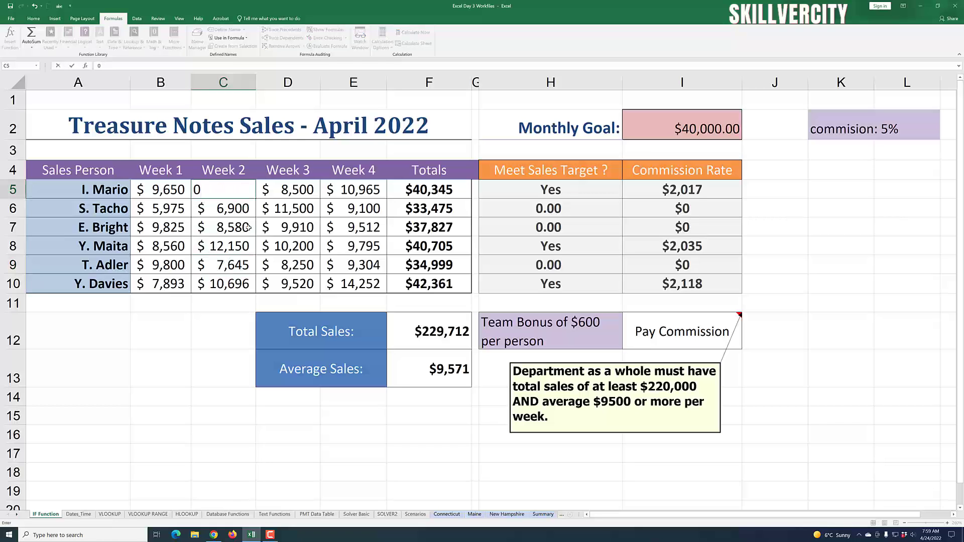
left_click(359, 239)
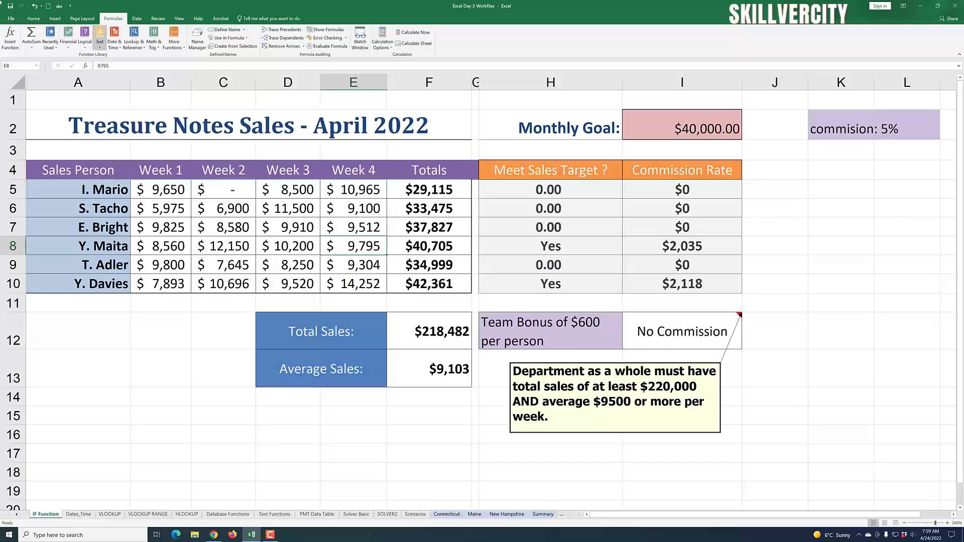
left_click(34, 7)
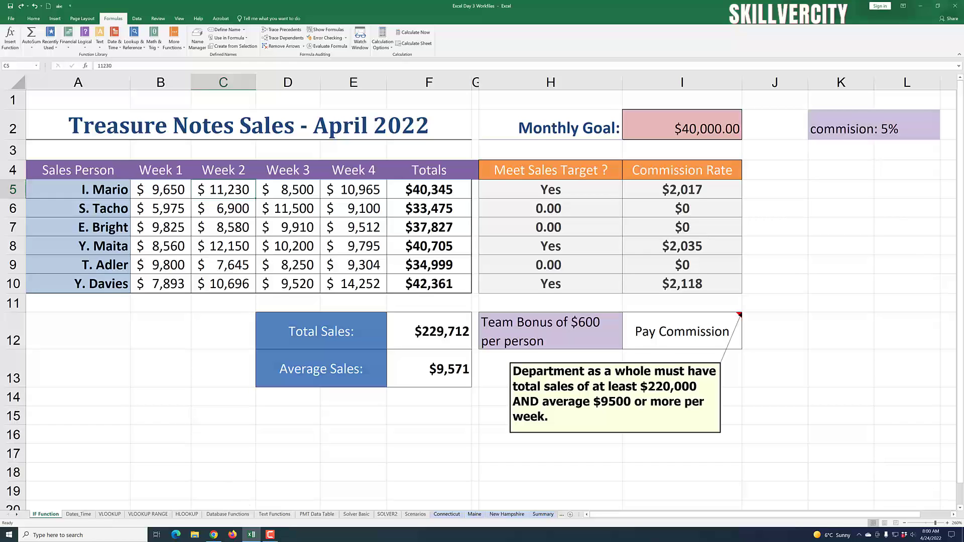
left_click(270, 535)
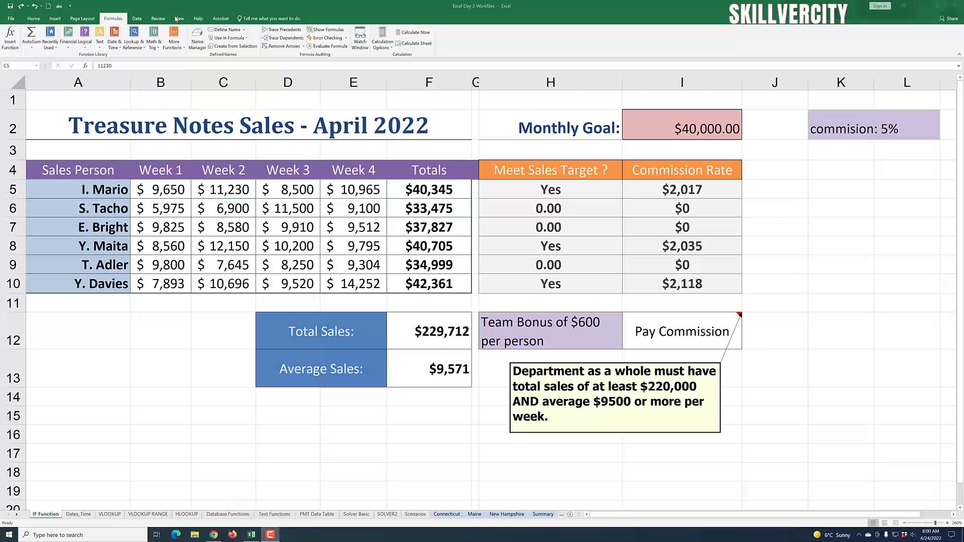